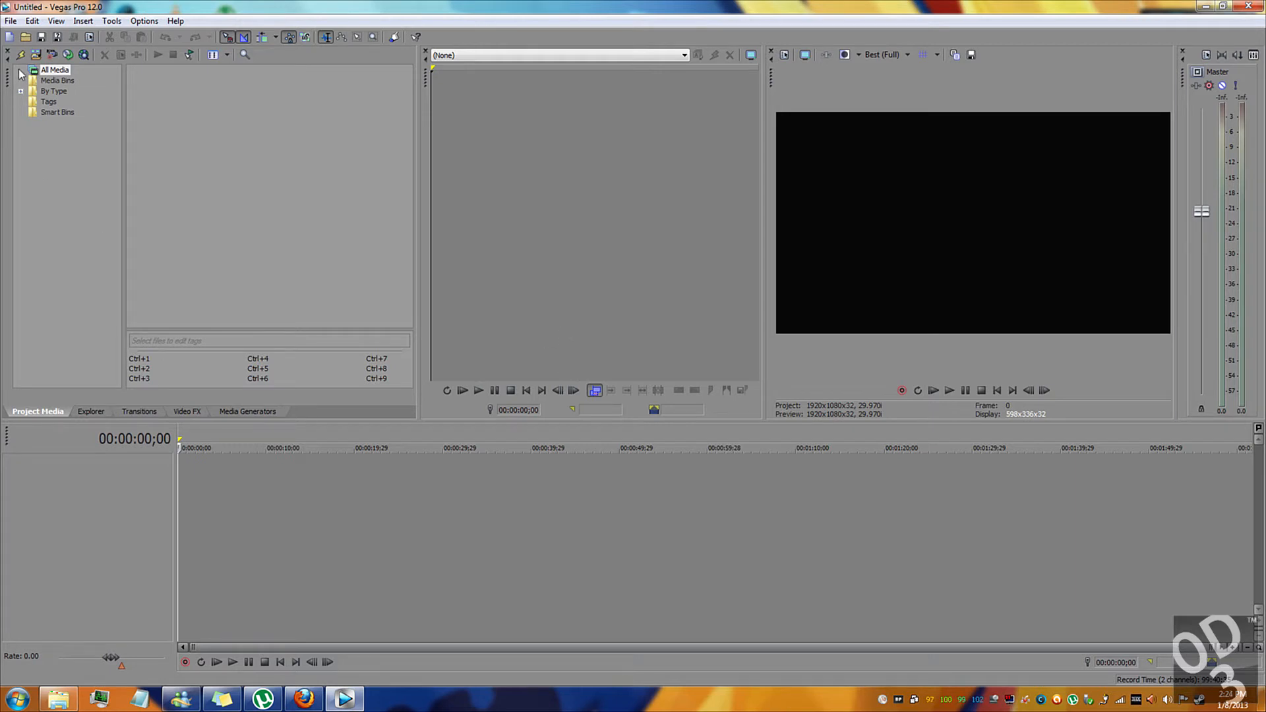
Import the farcry3_d3d11 gameplay clip and place it at the start of the timeline, with the cursor set to 00:00:18;02.
{"action": "left_click", "coordinate": [35, 55]}
{"action": "double_click", "coordinate": [521, 253]}
{"action": "left_click_drag", "start_coordinate": [168, 99], "coordinate": [137, 488]}
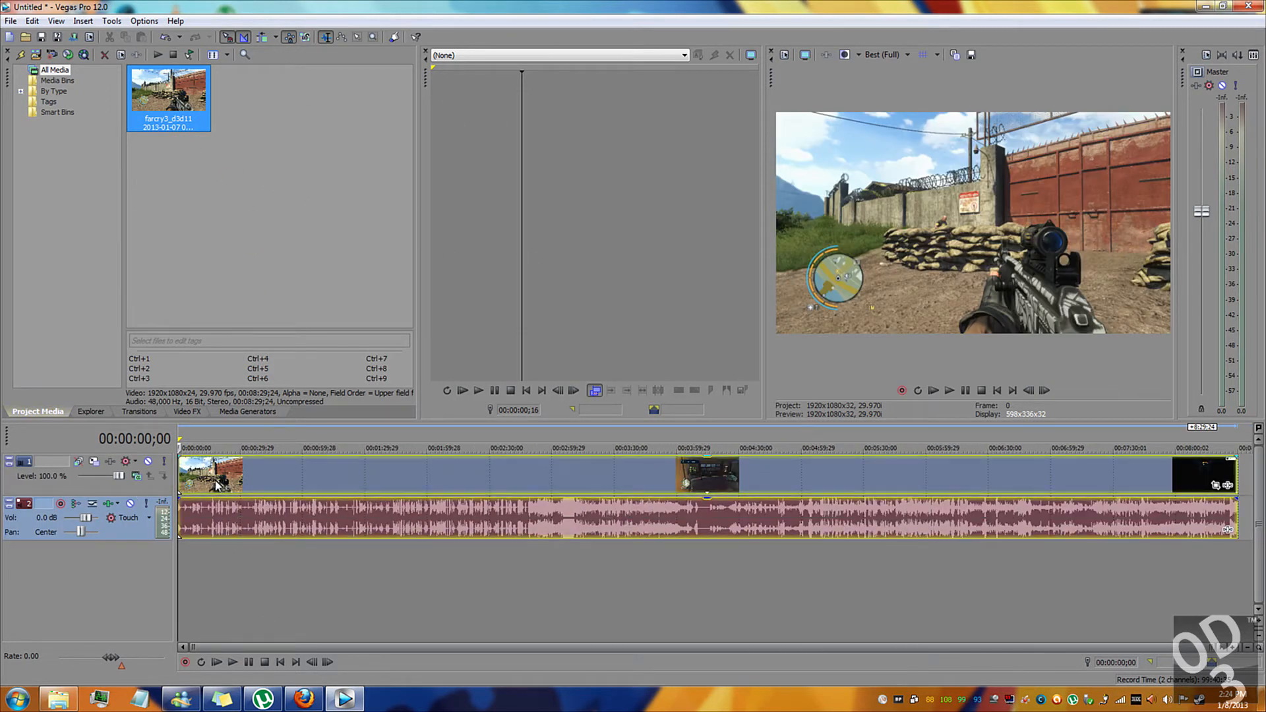
{"action": "left_click", "coordinate": [215, 476]}
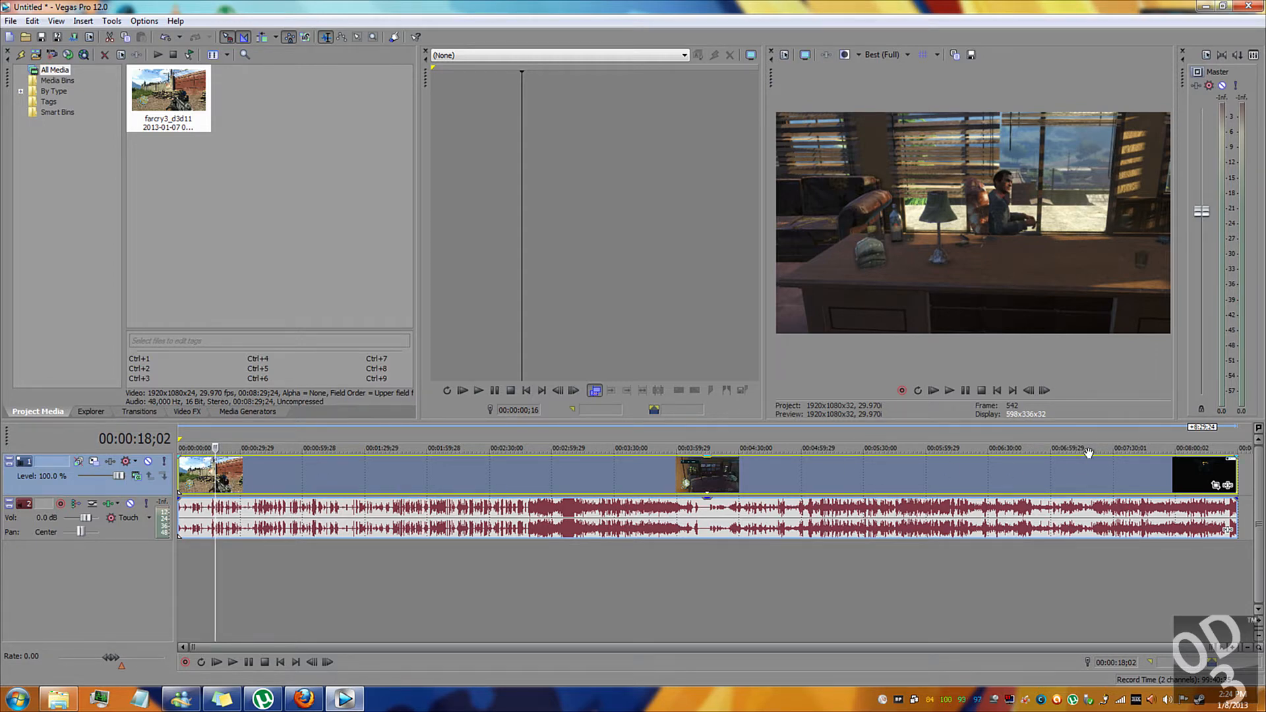
Set the video event's resampling switch to Disable resample in its properties.
{"action": "right_click", "coordinate": [378, 468]}
{"action": "left_click", "coordinate": [401, 459]}
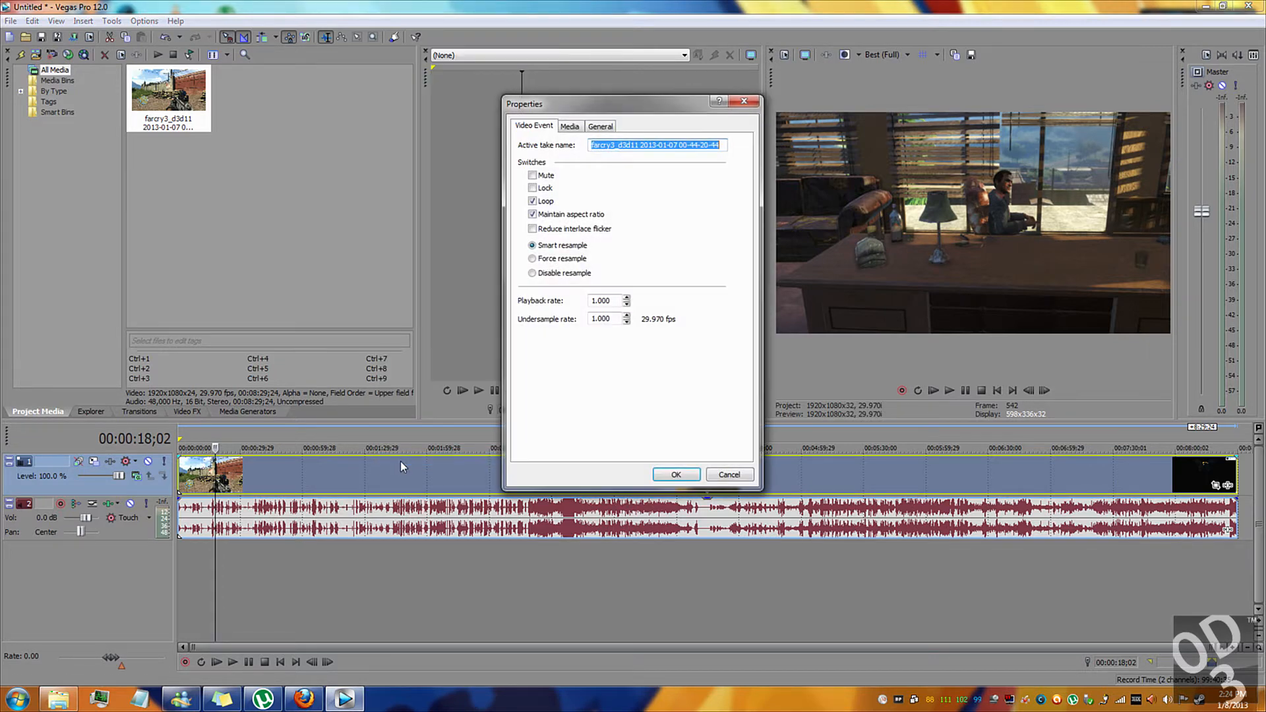
{"action": "left_click", "coordinate": [547, 274]}
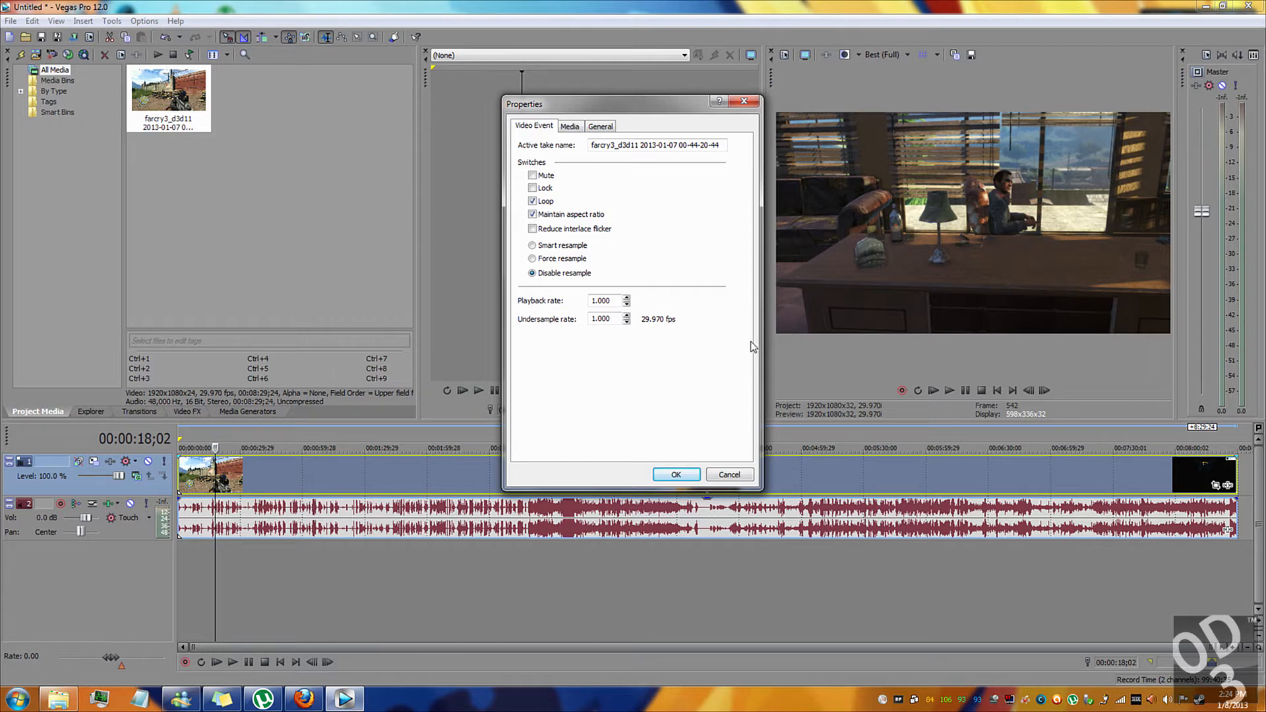
{"action": "left_click", "coordinate": [690, 472]}
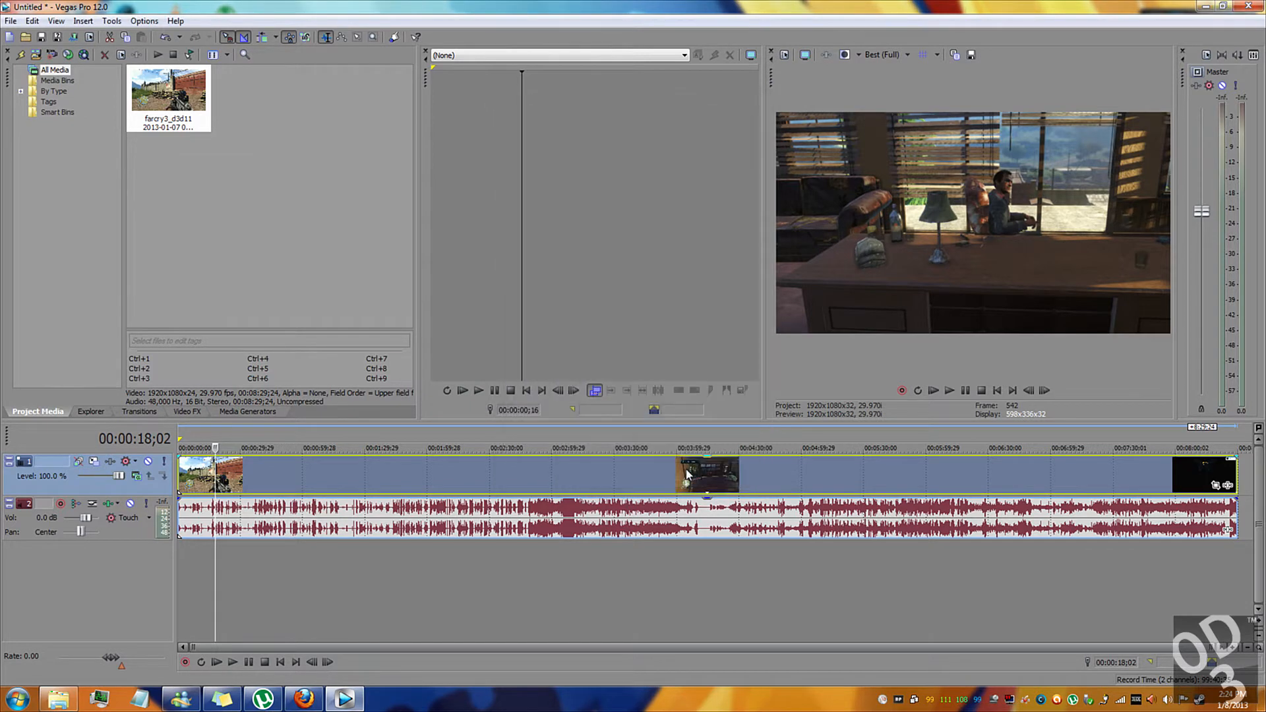
Add the Sony Brightness and Contrast and Sony Sharpen effects to the video event.
{"action": "left_click", "coordinate": [1229, 486]}
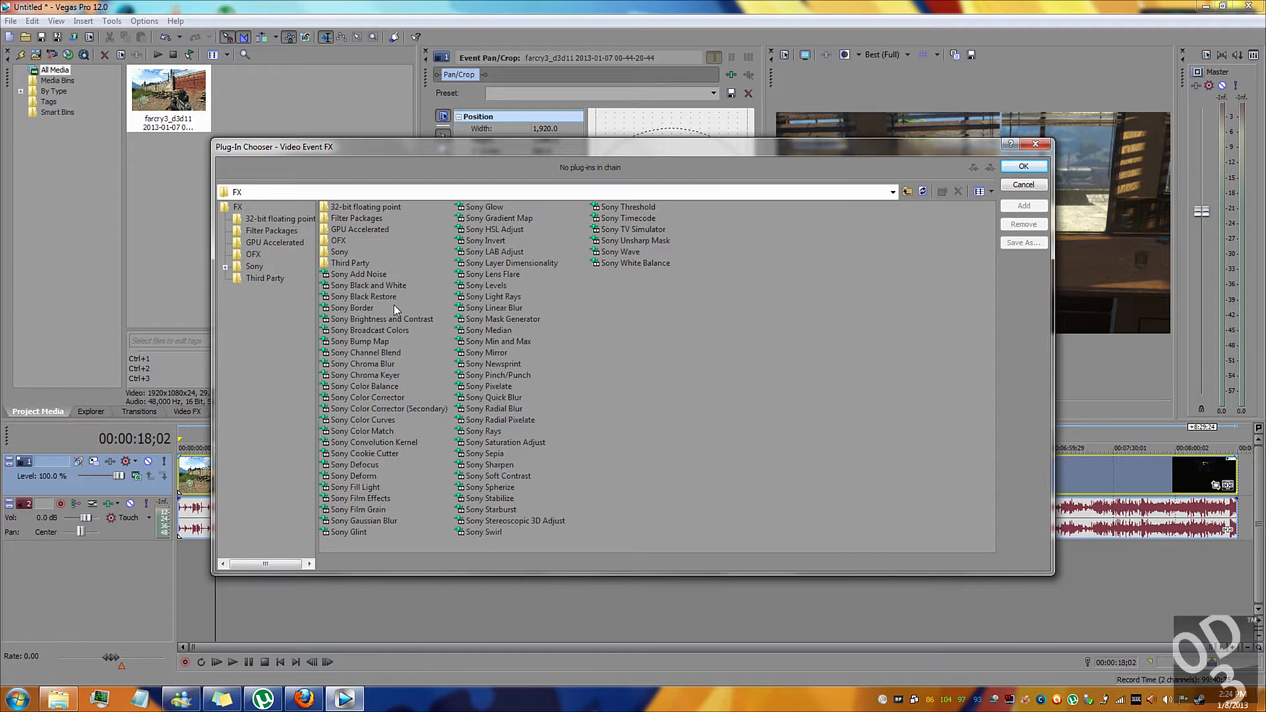
{"action": "left_click", "coordinate": [375, 320]}
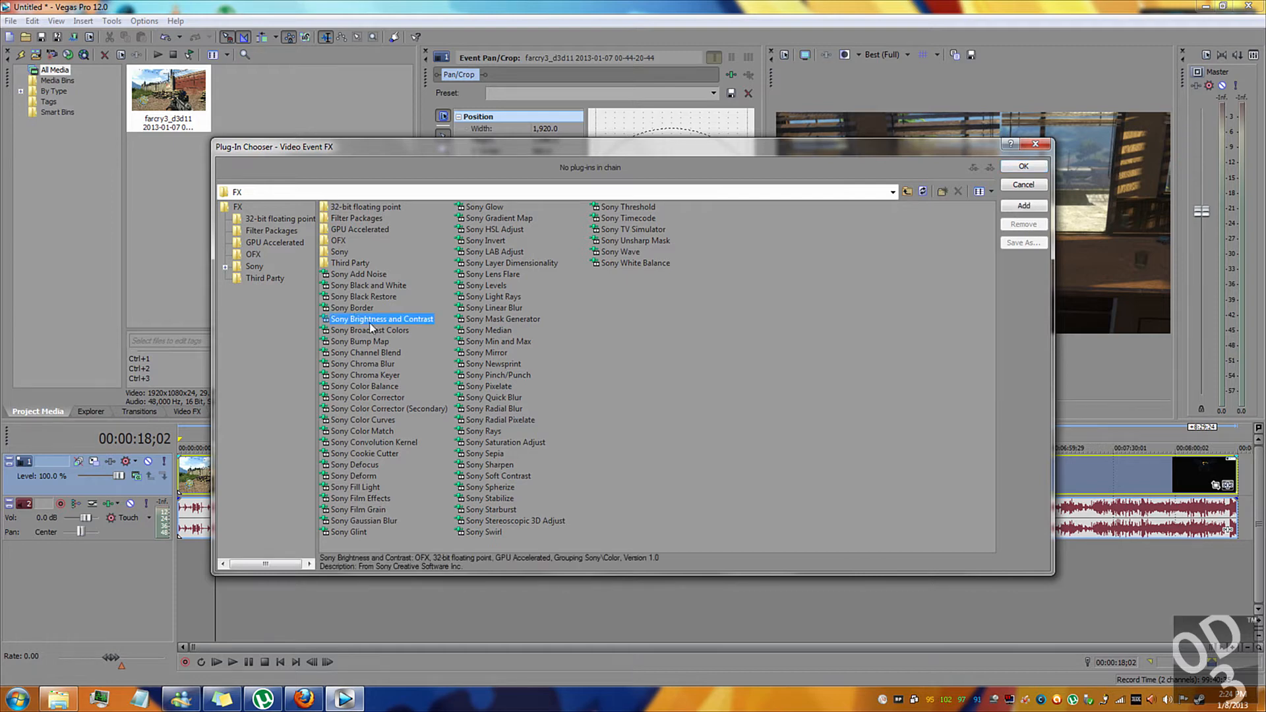
{"action": "left_click", "coordinate": [508, 465], "text": "ctrl"}
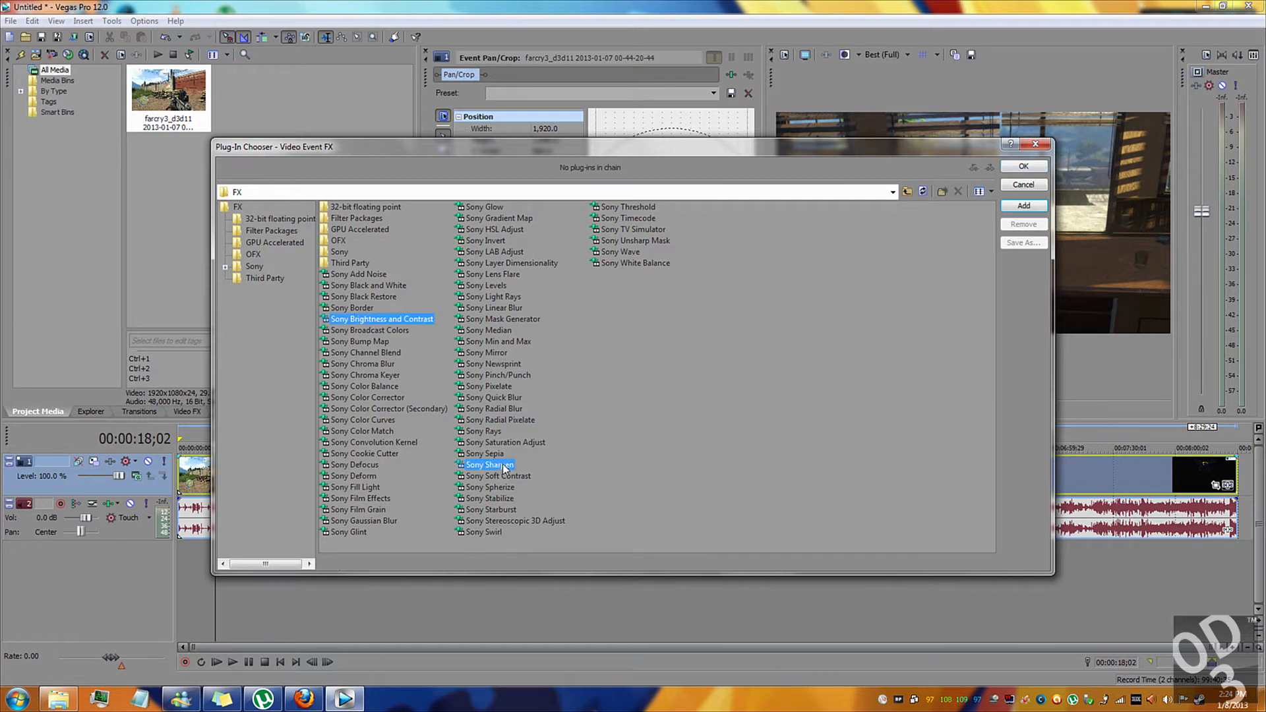
{"action": "left_click", "coordinate": [1023, 209]}
{"action": "left_click", "coordinate": [1024, 166]}
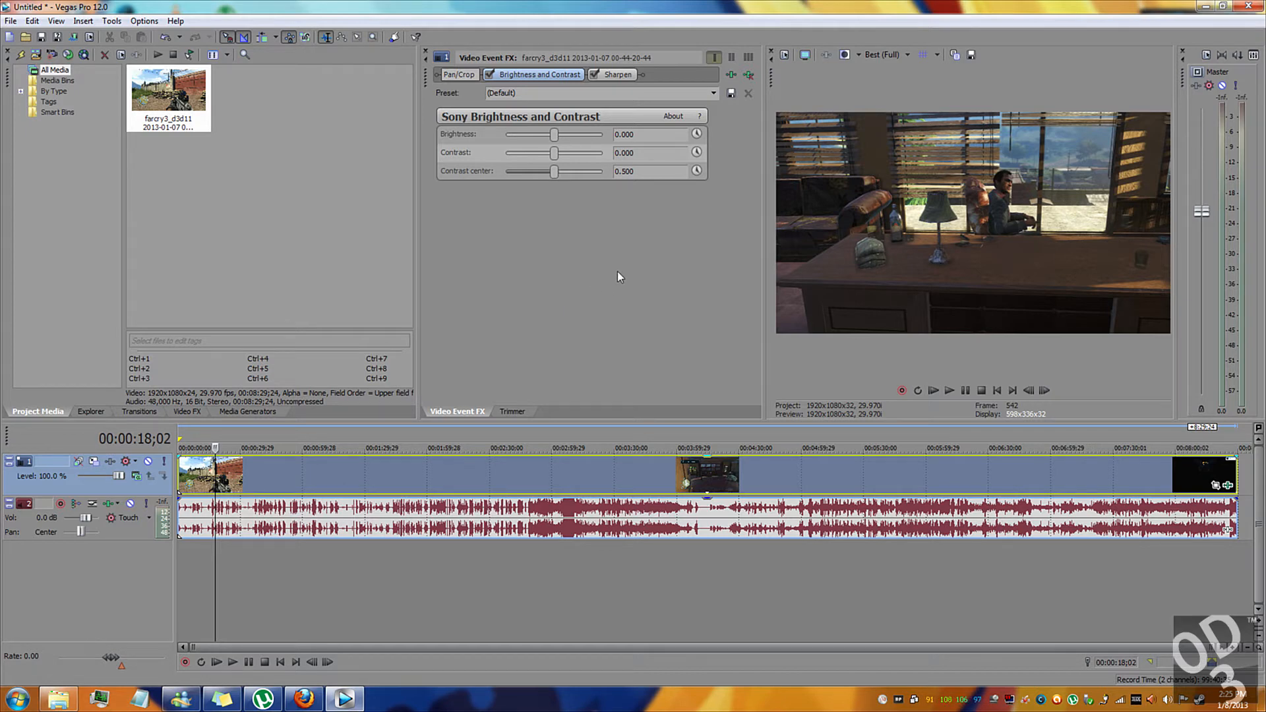
Apply the PC preset to the Brightness and Contrast effect and compare the picture with the effect off and on.
{"action": "left_click", "coordinate": [710, 91]}
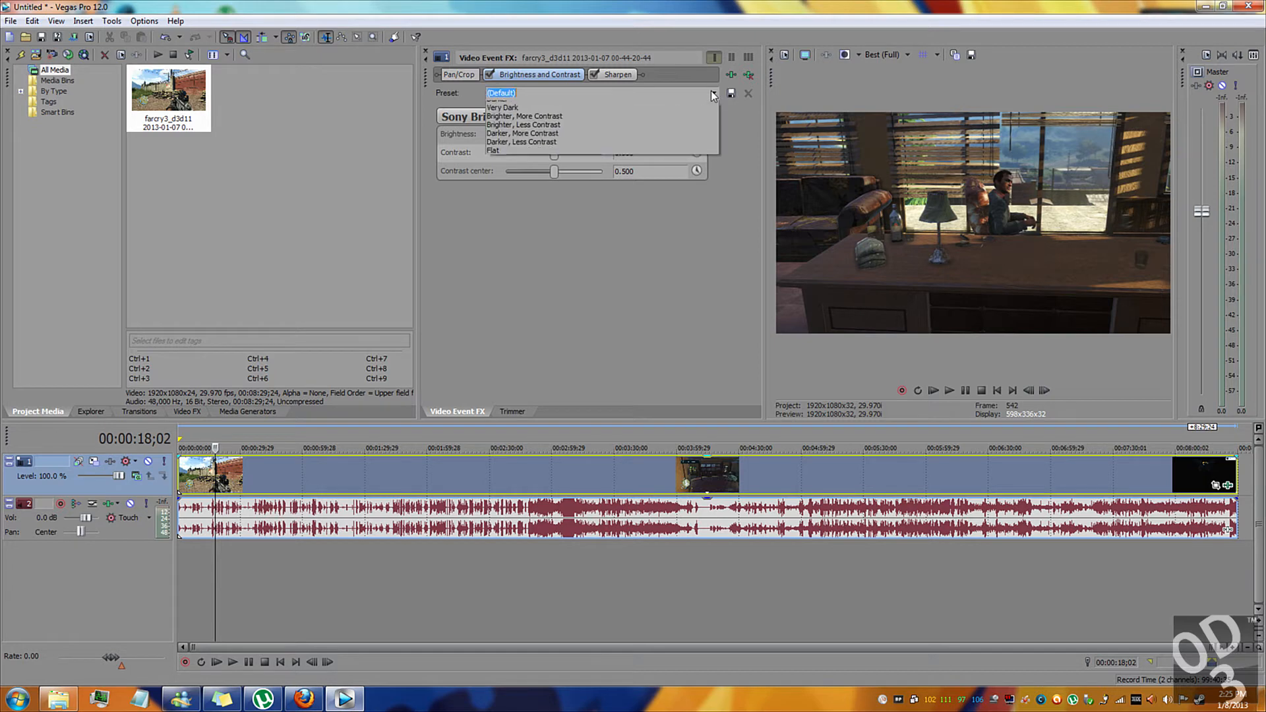
{"action": "left_click", "coordinate": [635, 191]}
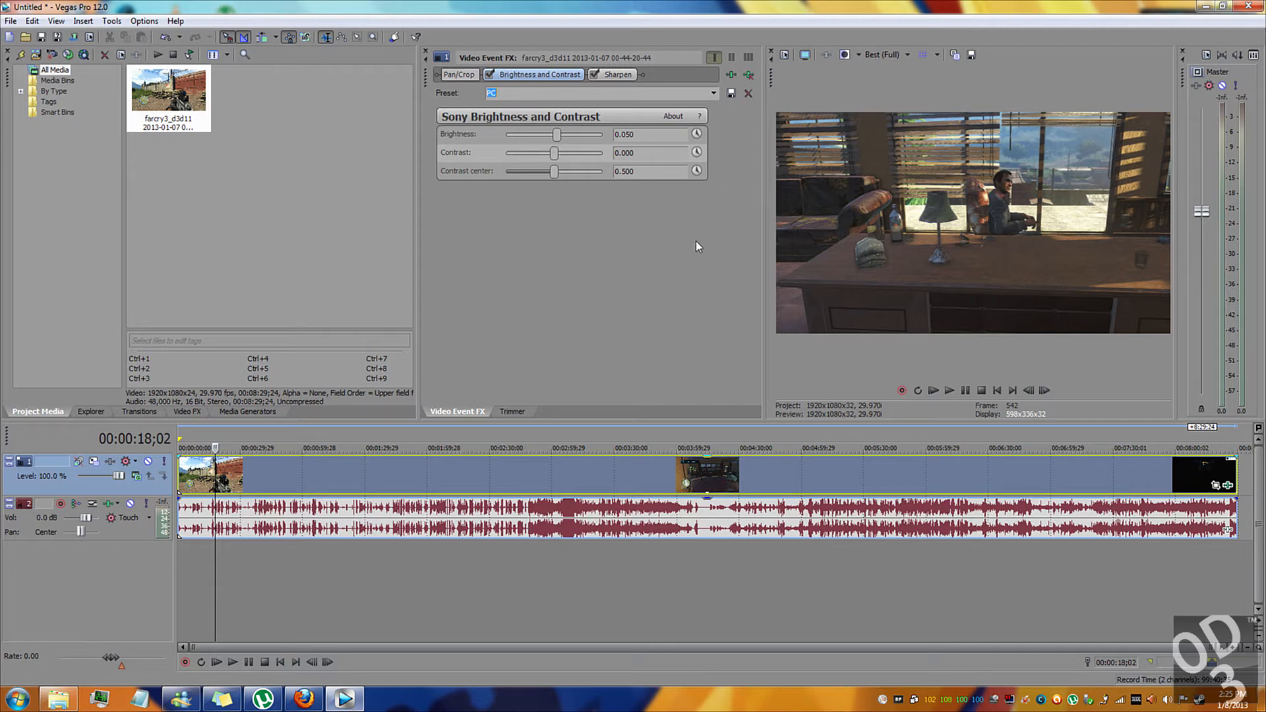
{"action": "left_click", "coordinate": [490, 75]}
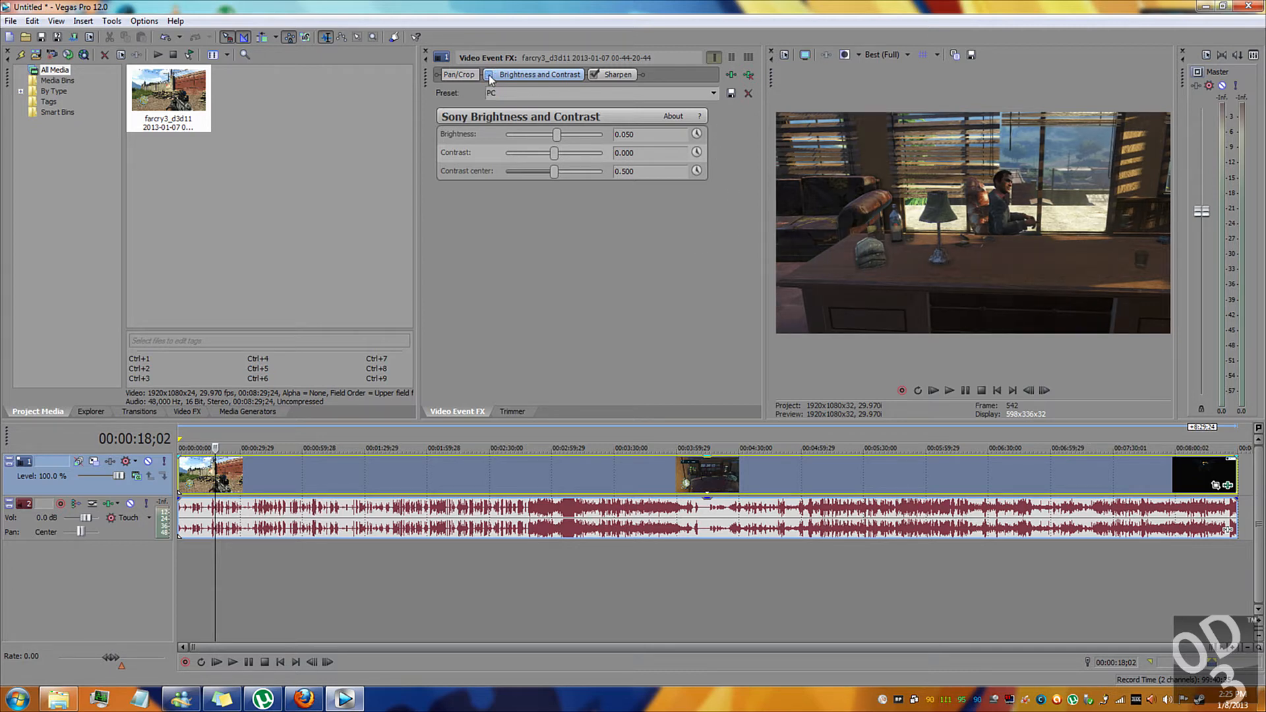
{"action": "left_click", "coordinate": [489, 75]}
{"action": "left_click", "coordinate": [490, 75]}
{"action": "left_click", "coordinate": [490, 75]}
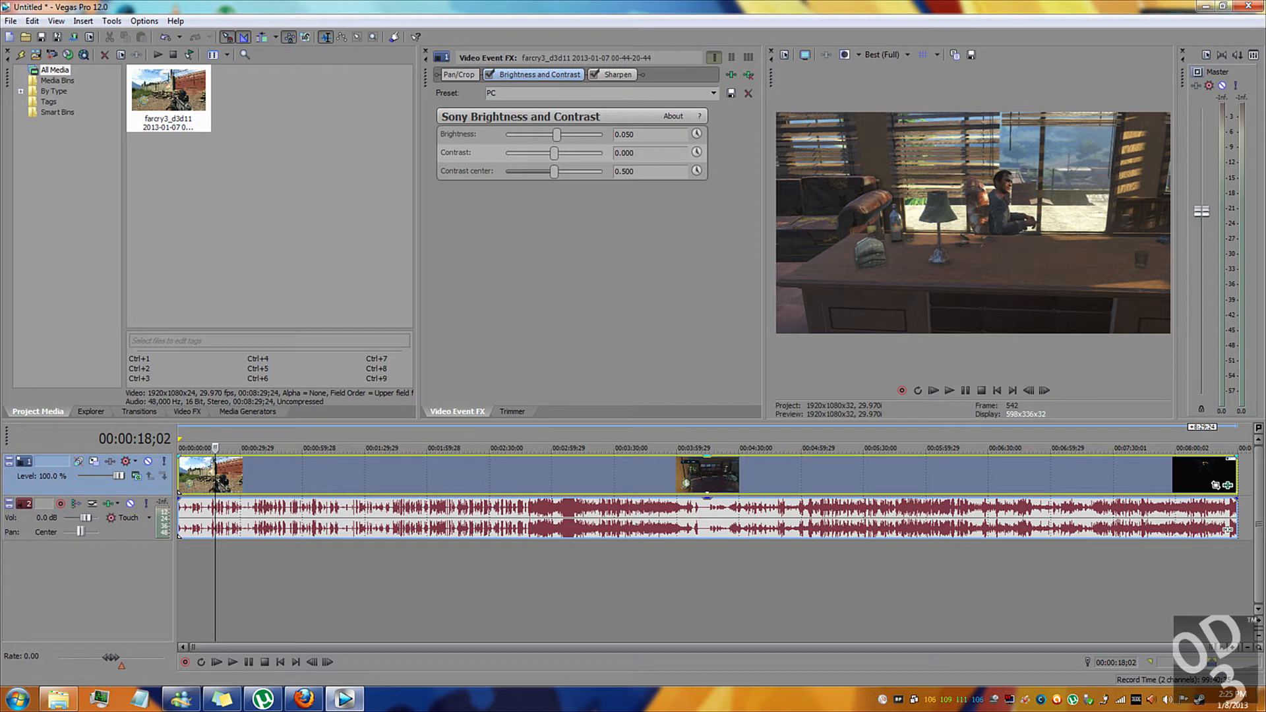
Apply the PC preset to the Sharpen effect.
{"action": "left_click", "coordinate": [610, 81]}
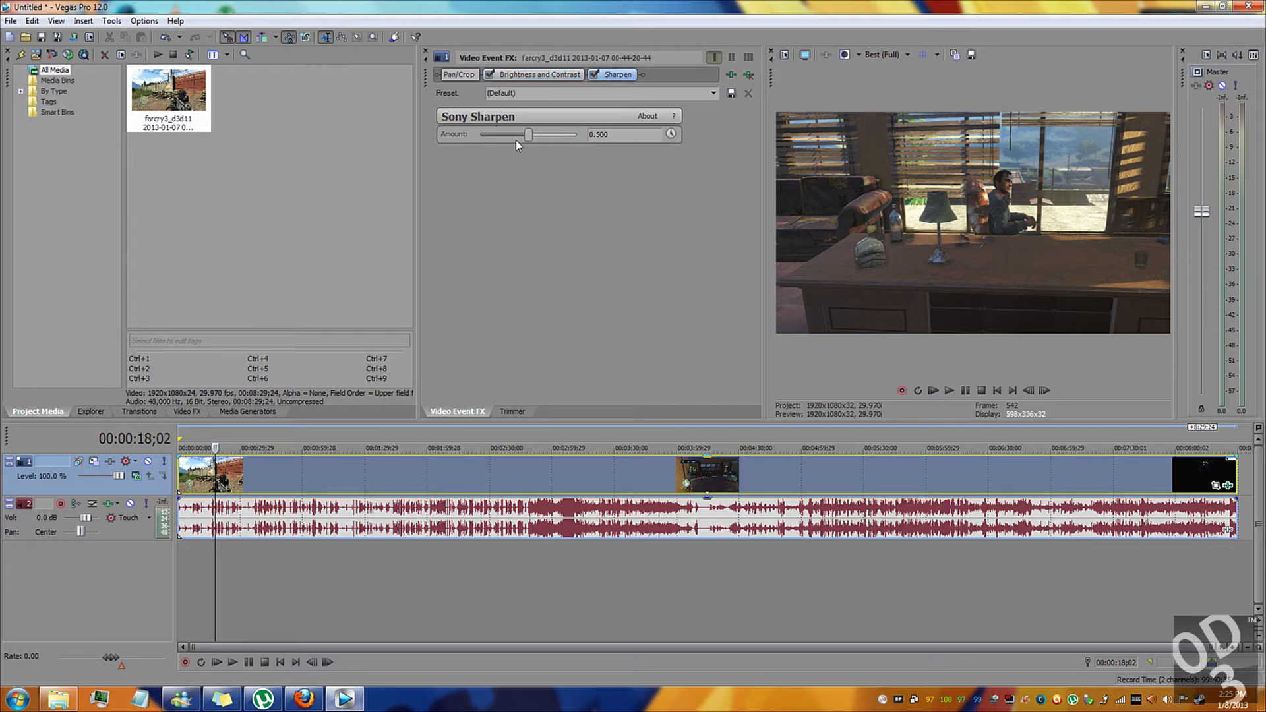
{"action": "left_click", "coordinate": [713, 92]}
{"action": "left_click", "coordinate": [656, 140]}
Start rendering the project as MainConcept AVC/AAC with the Blu-ray 1920x1080-60i, 25 Mbps video stream template.
{"action": "left_click", "coordinate": [70, 37]}
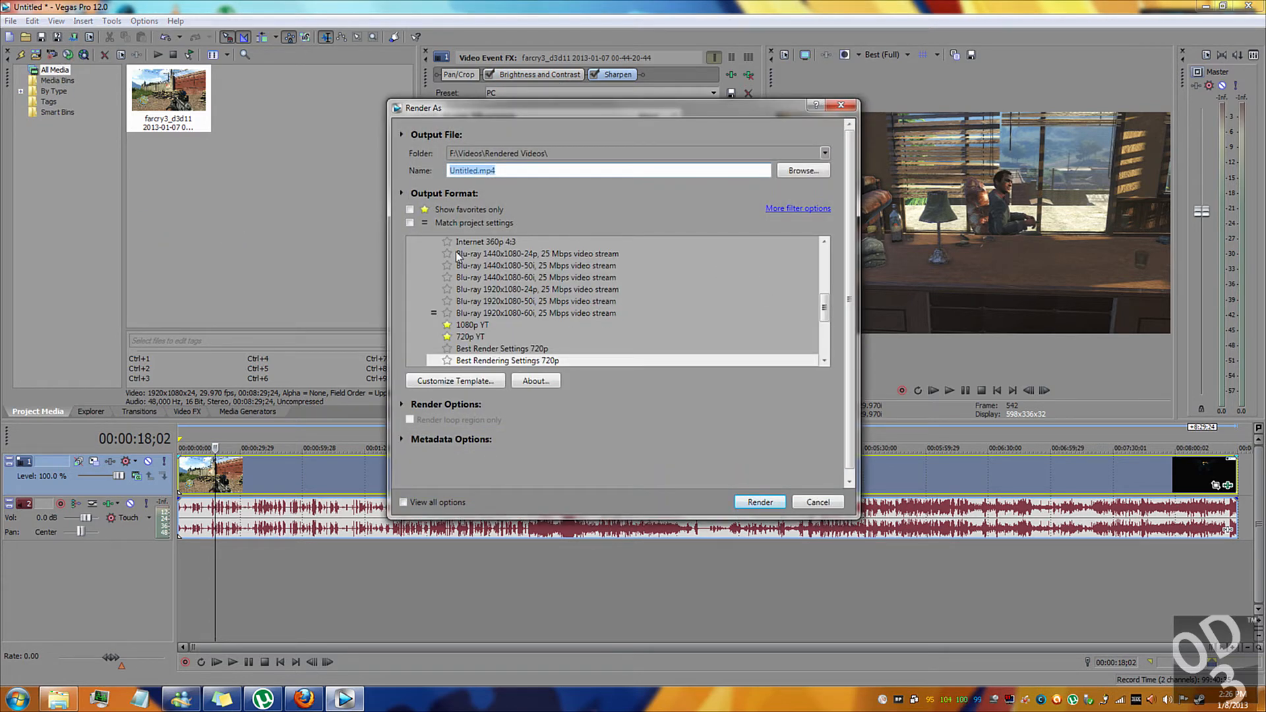
{"action": "left_click_drag", "start_coordinate": [824, 310], "coordinate": [824, 270]}
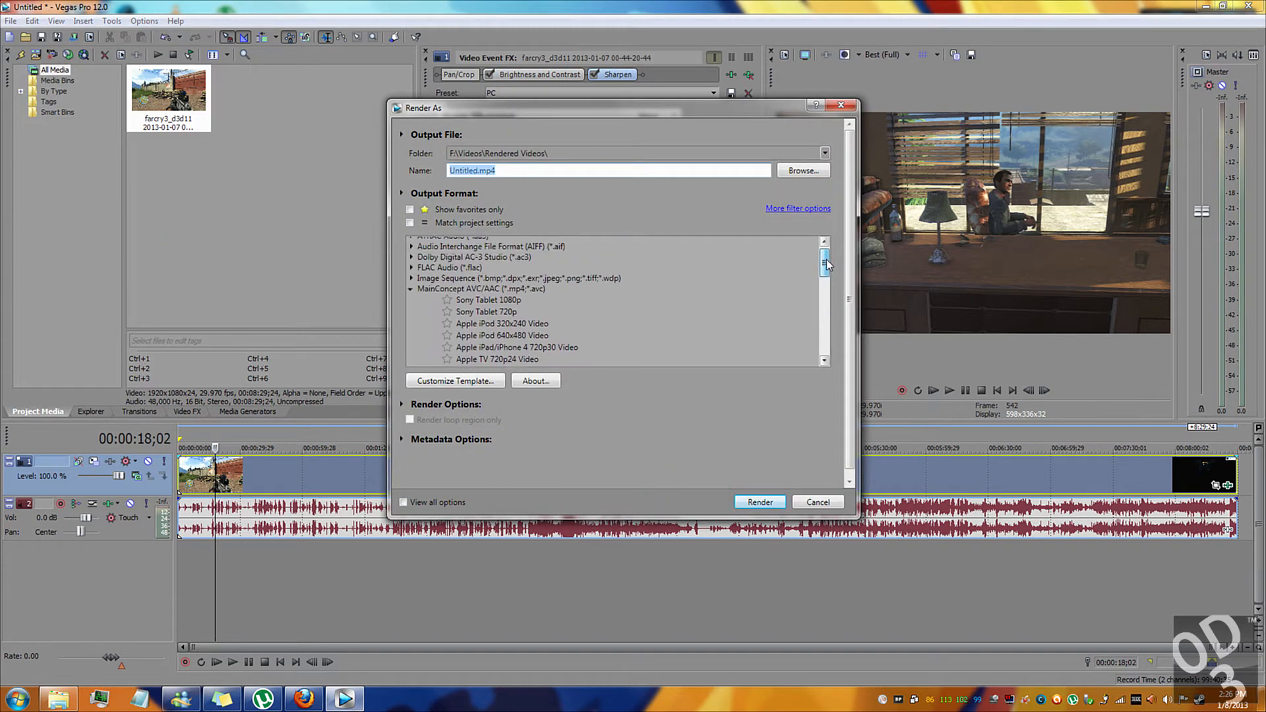
{"action": "left_click", "coordinate": [410, 290]}
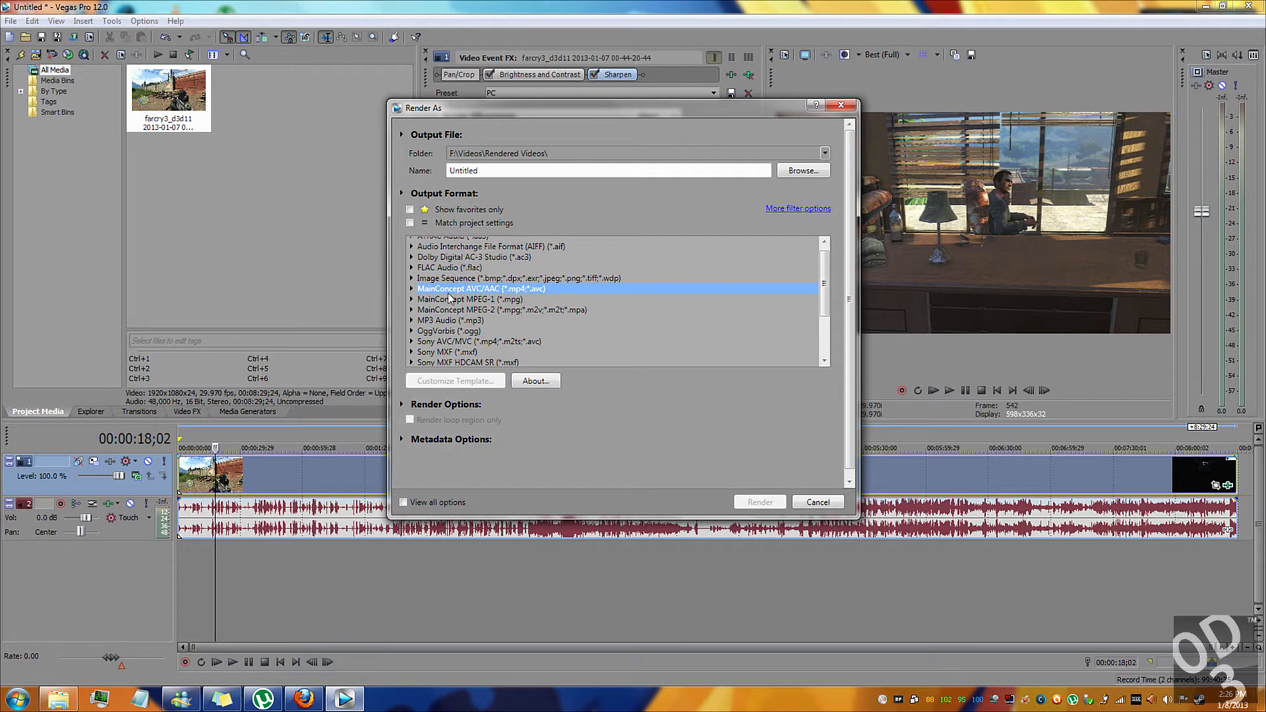
{"action": "left_click", "coordinate": [411, 288]}
{"action": "left_click_drag", "start_coordinate": [824, 270], "coordinate": [825, 316]}
{"action": "left_click", "coordinate": [480, 309]}
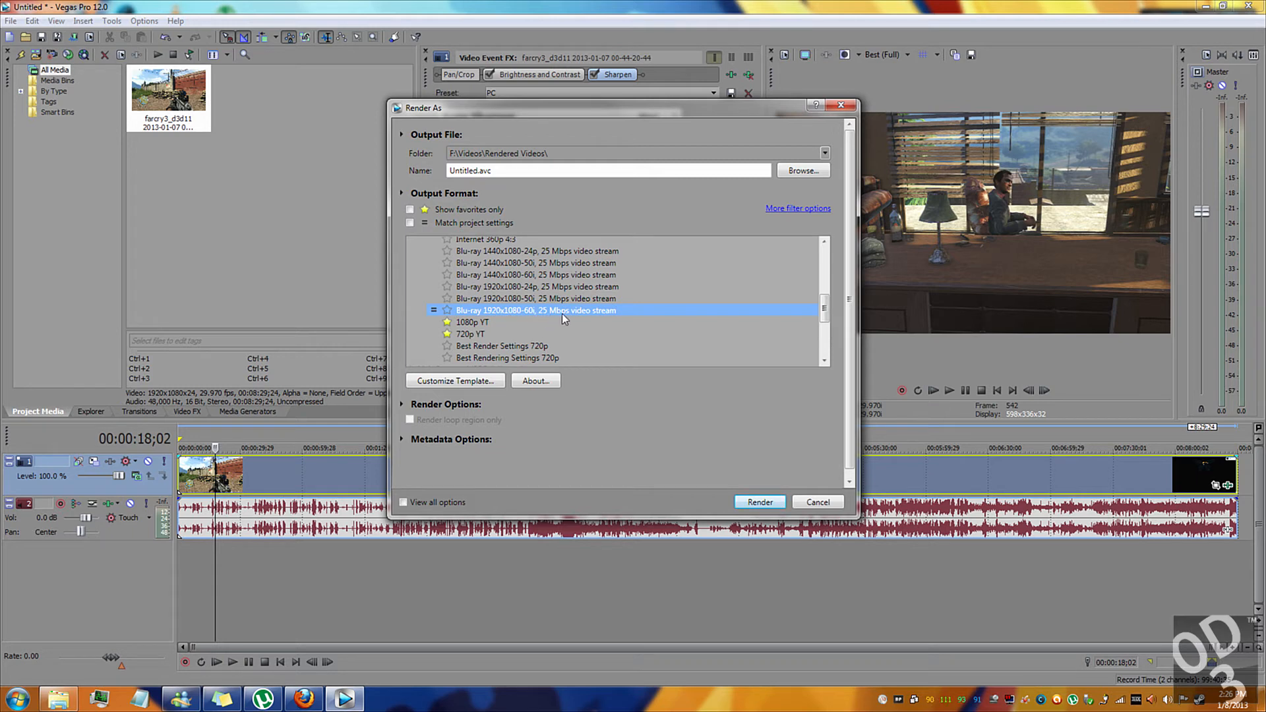
Customize the render template with the Main profile and a frame rate of 60 fps.
{"action": "left_click", "coordinate": [457, 382]}
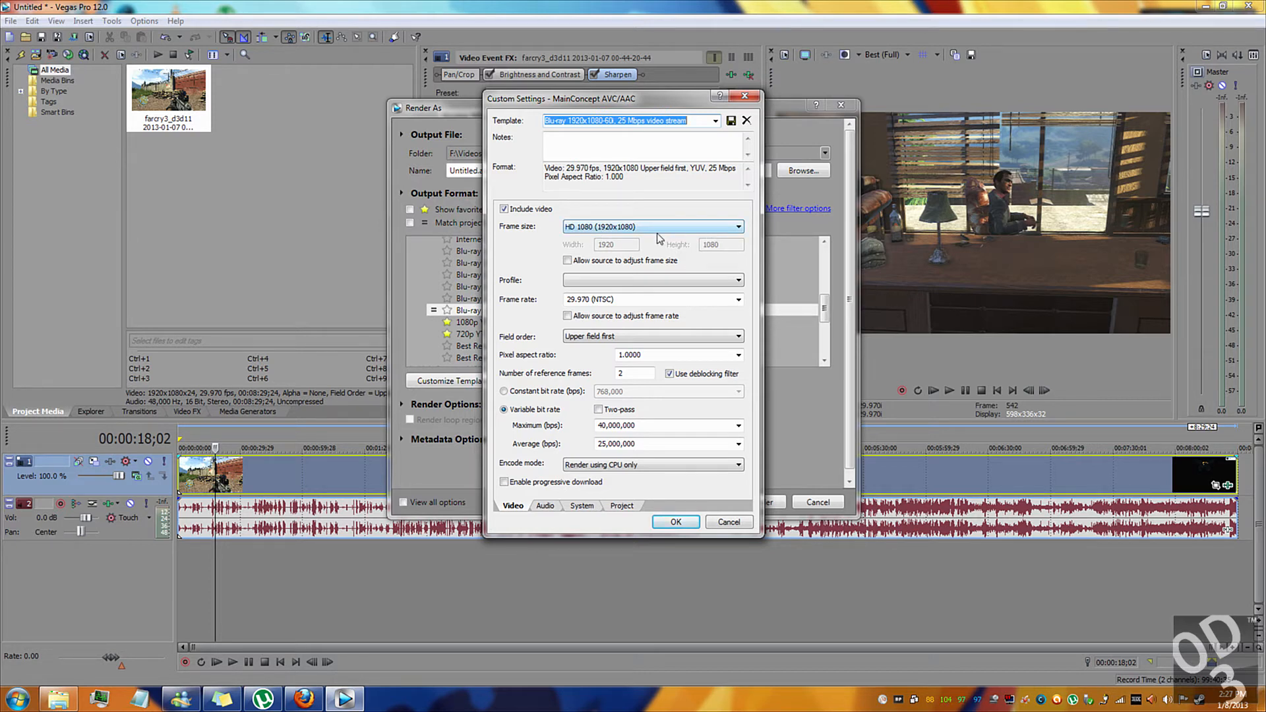
{"action": "left_click", "coordinate": [600, 281]}
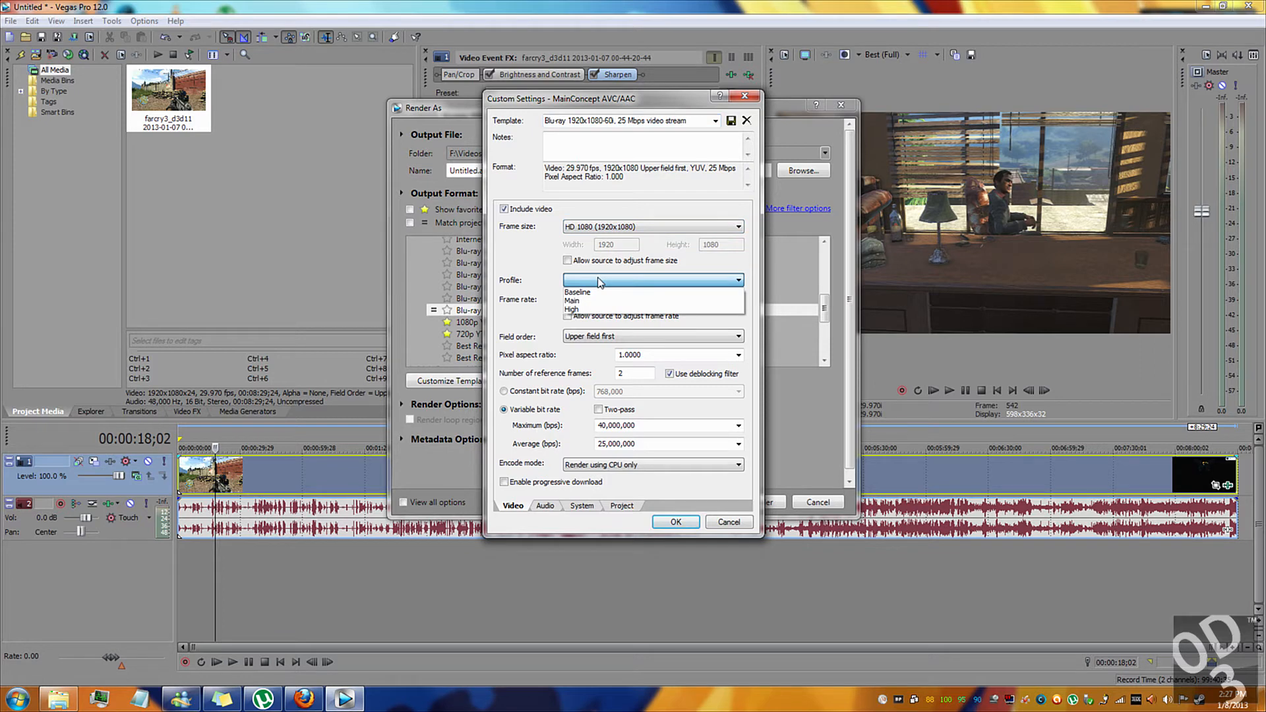
{"action": "left_click", "coordinate": [581, 310]}
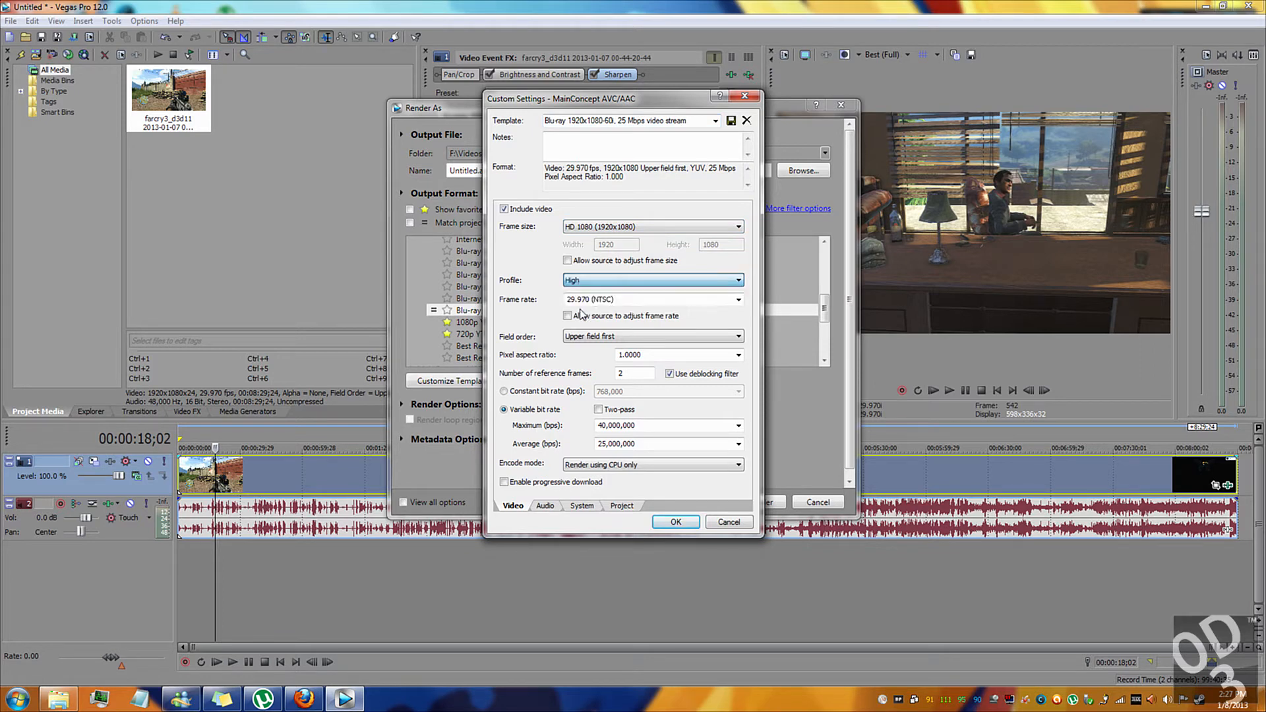
{"action": "left_click", "coordinate": [738, 300]}
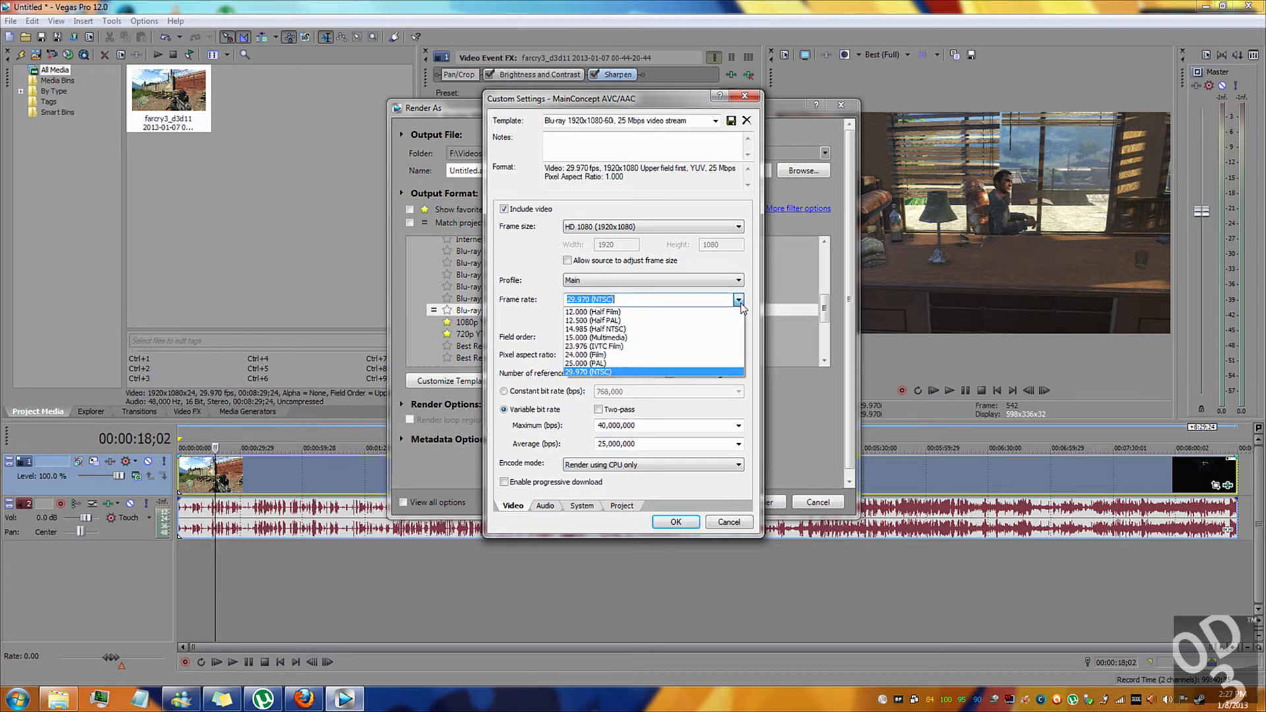
{"action": "left_click", "coordinate": [572, 297]}
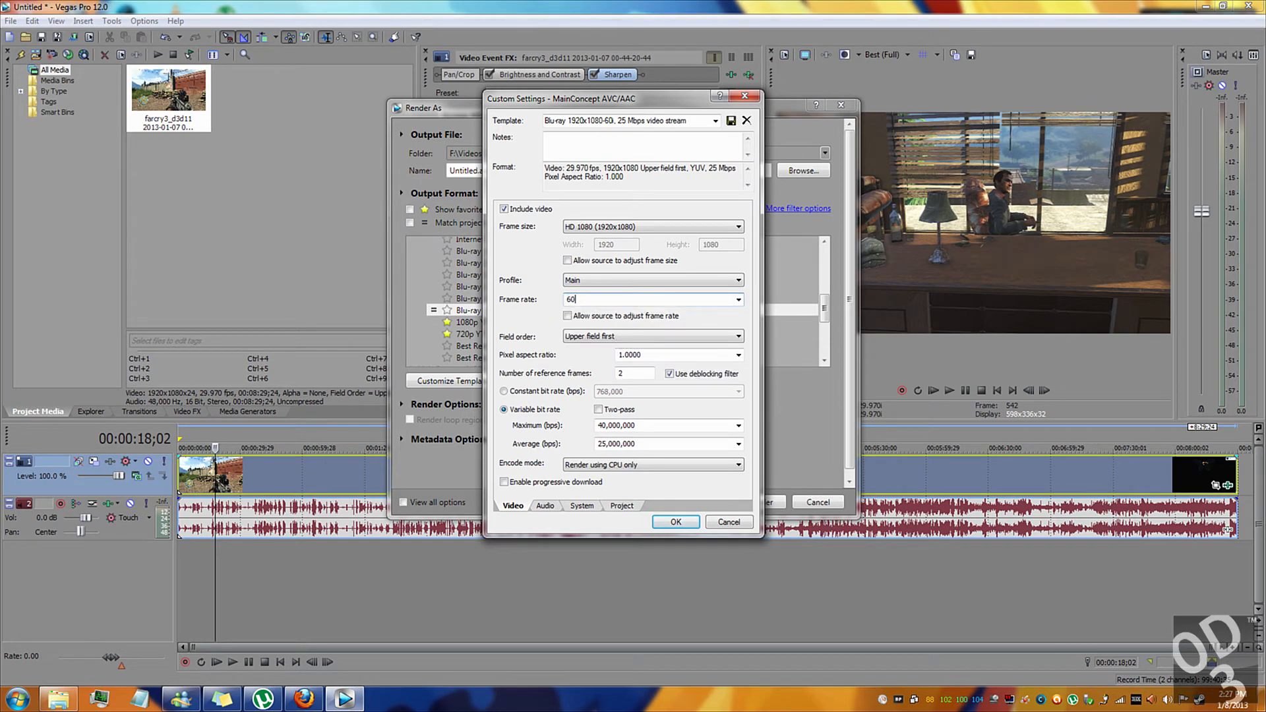
{"action": "key", "text": "Return"}
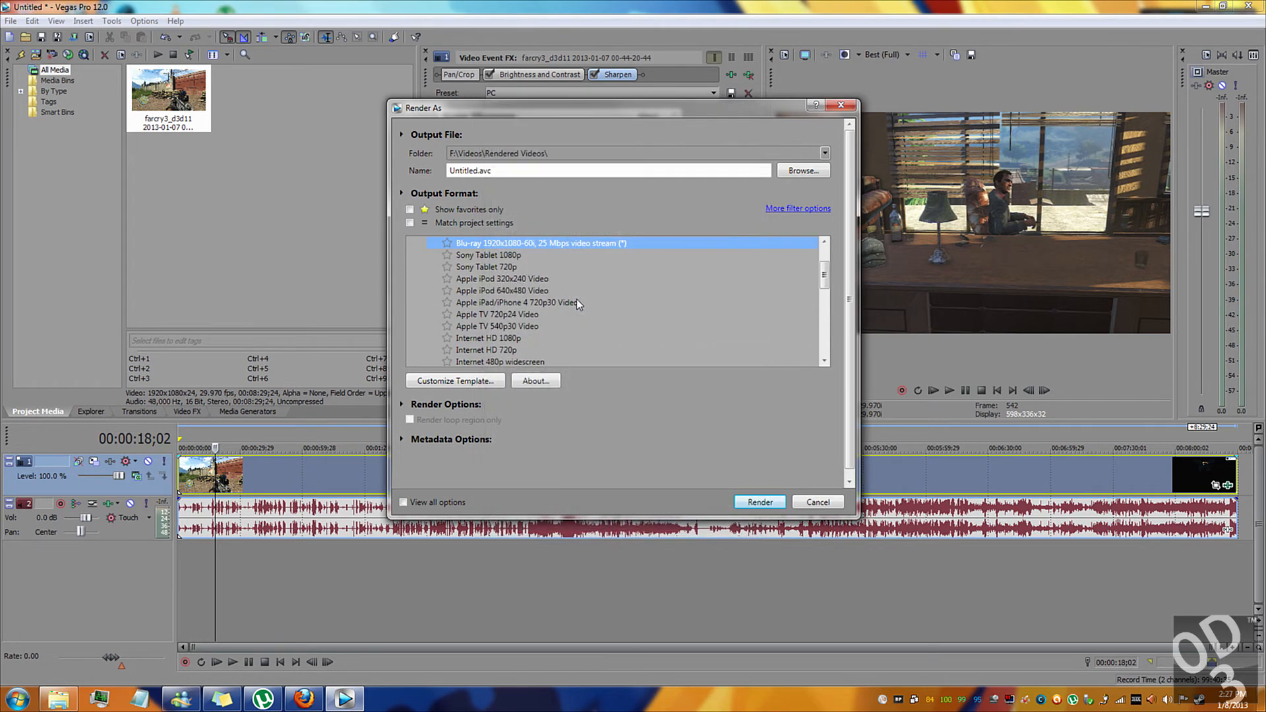
Reopen the template's custom settings and set the frame rate to 29.970 (NTSC) and field order to None (progressive scan).
{"action": "left_click", "coordinate": [475, 381]}
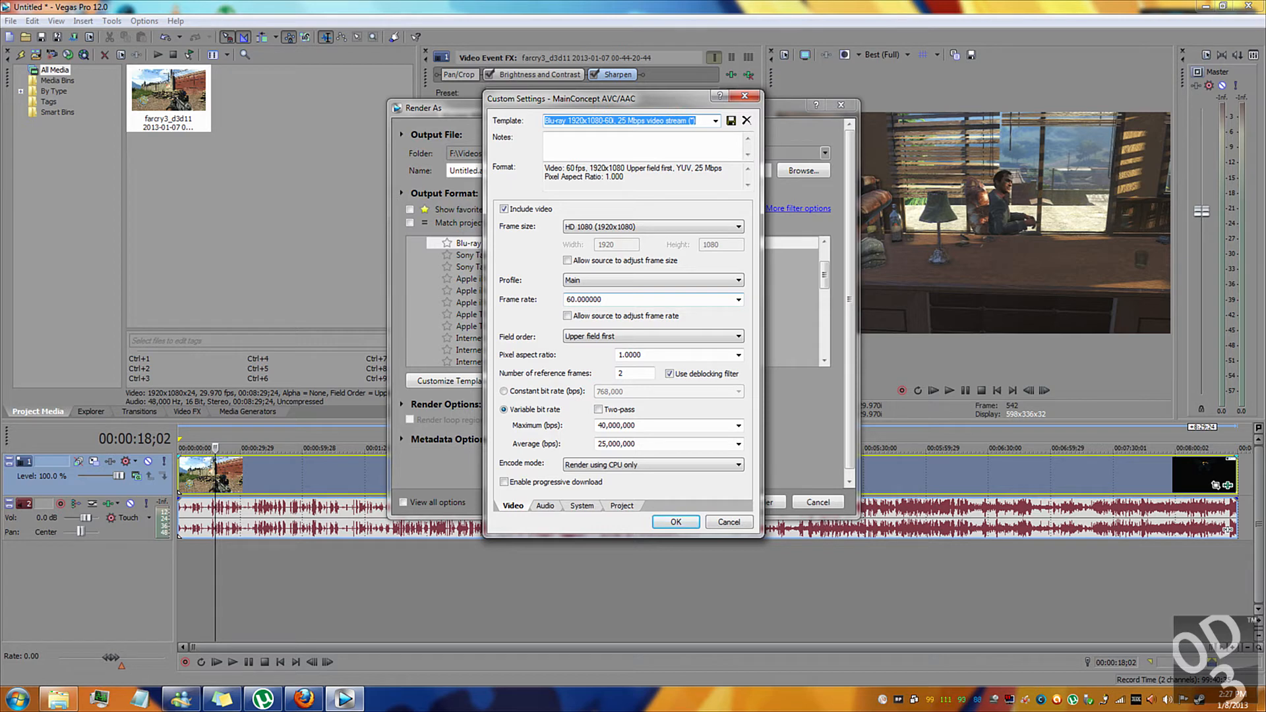
{"action": "left_click", "coordinate": [739, 300]}
{"action": "left_click", "coordinate": [593, 372]}
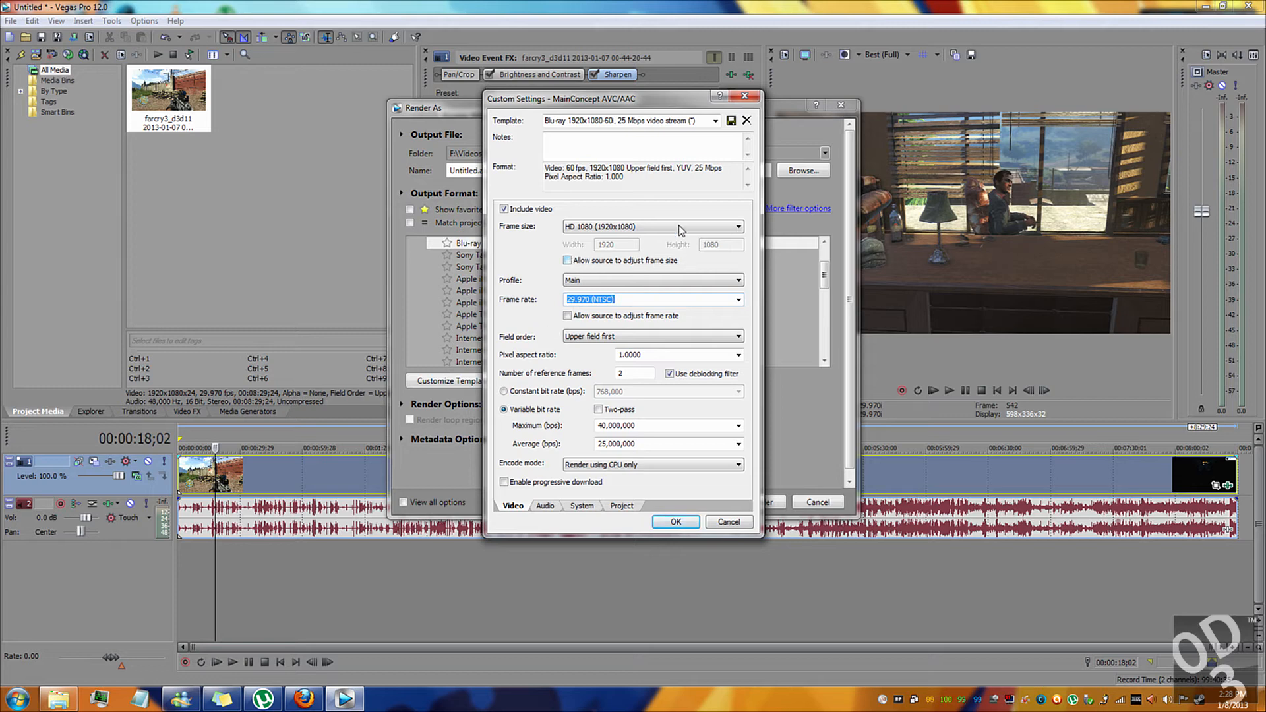
{"action": "left_click", "coordinate": [601, 338]}
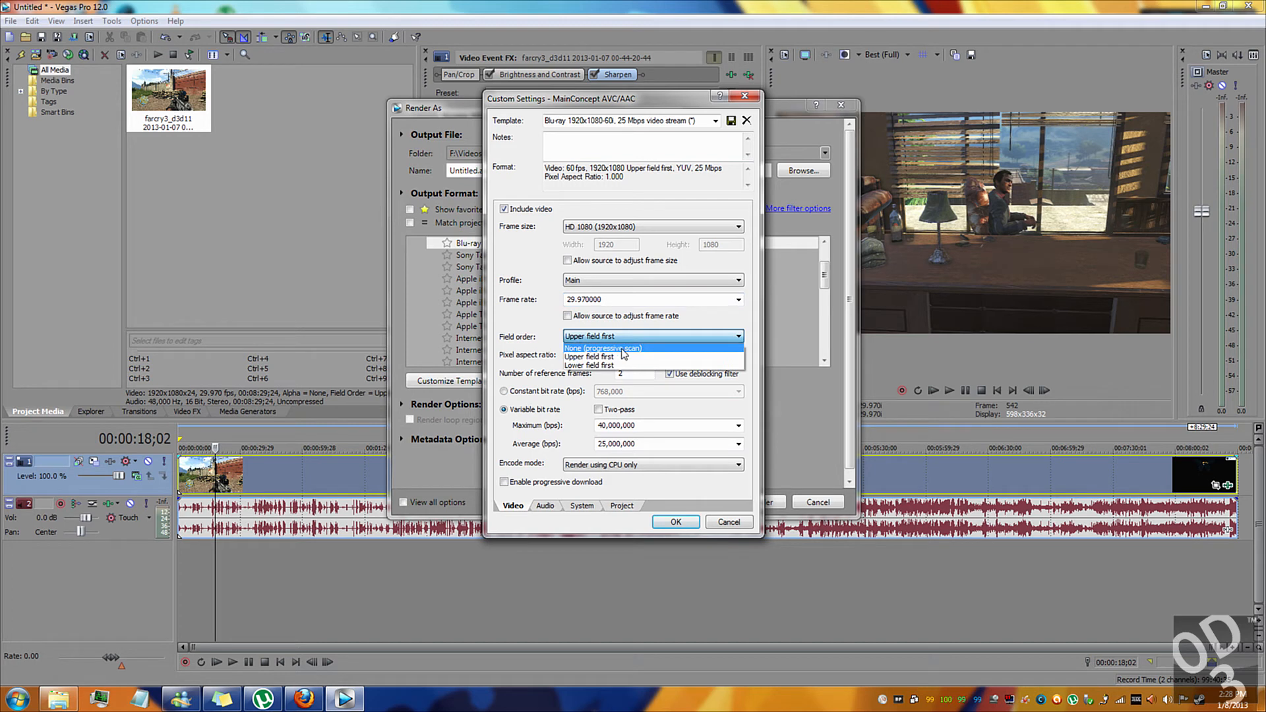
{"action": "left_click", "coordinate": [589, 349]}
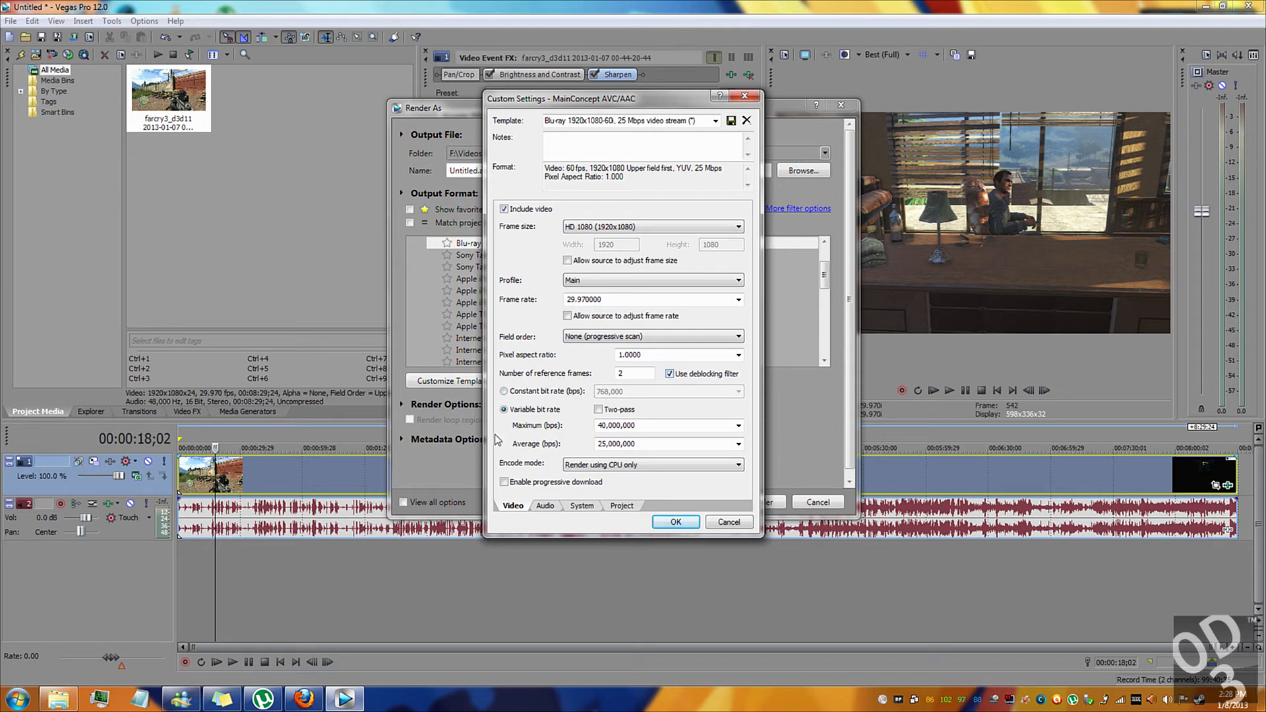
Set a constant bit rate of 10,000,000 bps and keep the encode mode at Render using CPU only.
{"action": "left_click", "coordinate": [505, 392]}
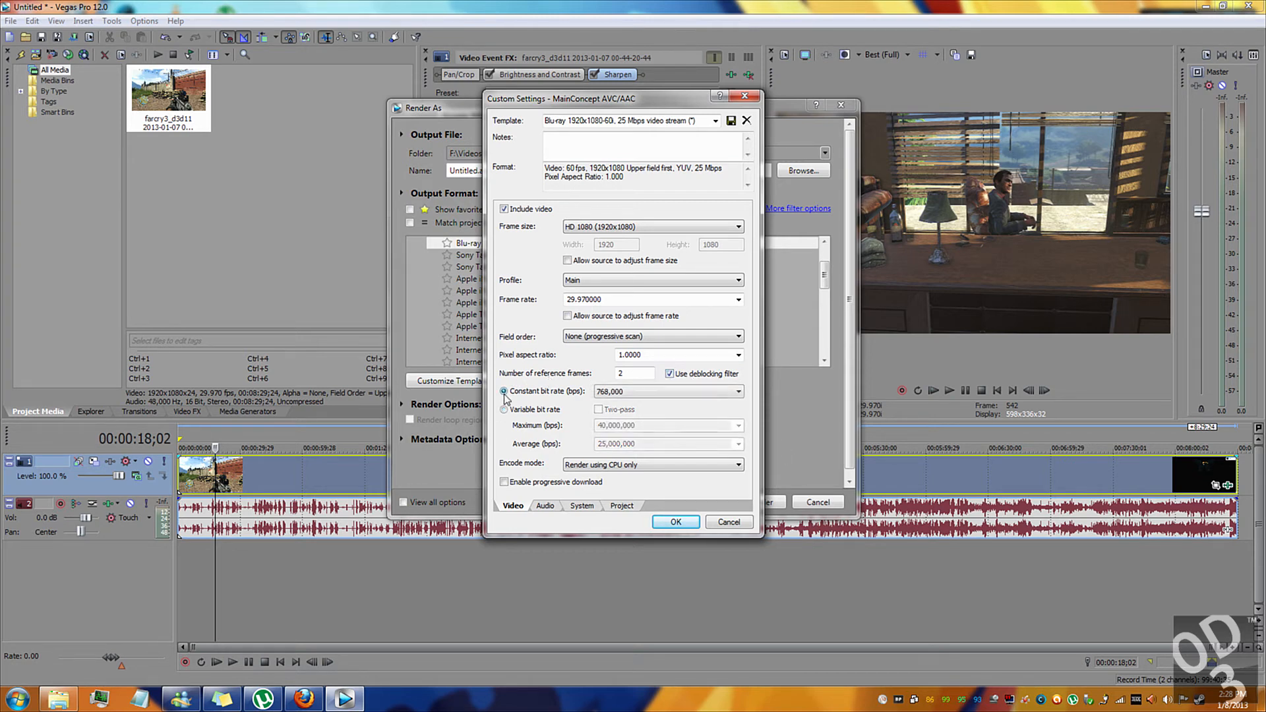
{"action": "left_click", "coordinate": [703, 390]}
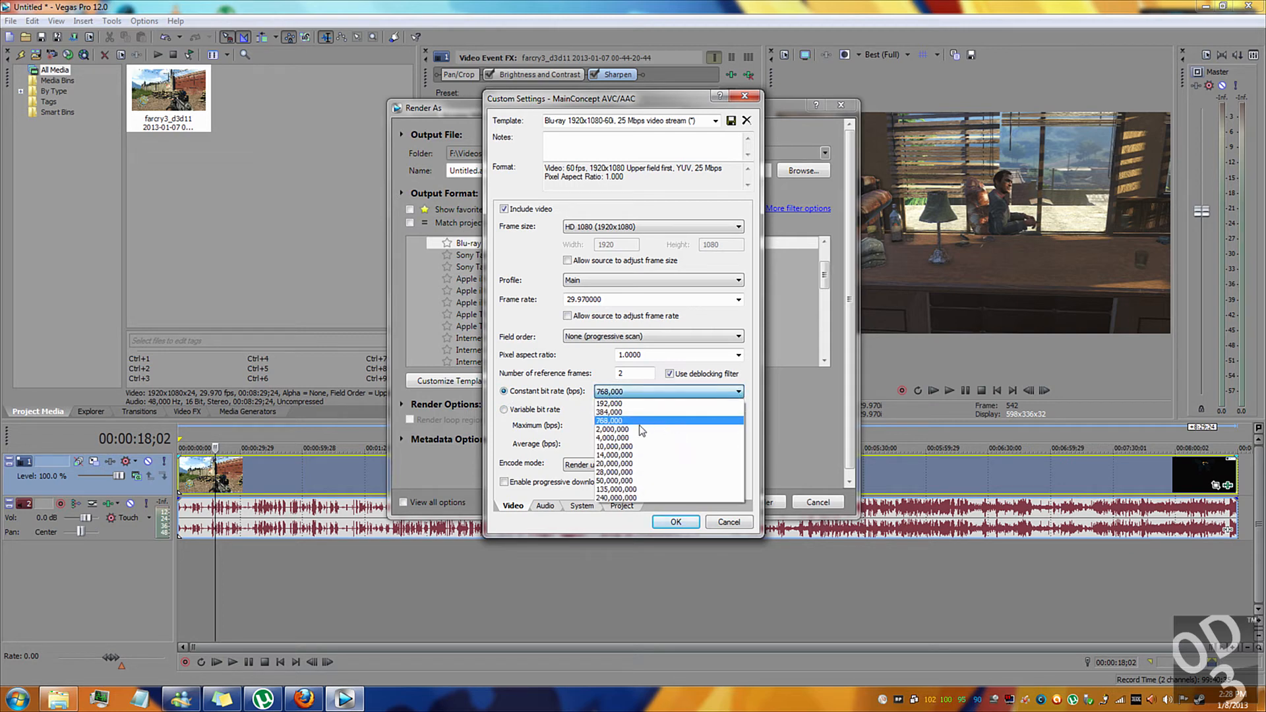
{"action": "left_click", "coordinate": [617, 447]}
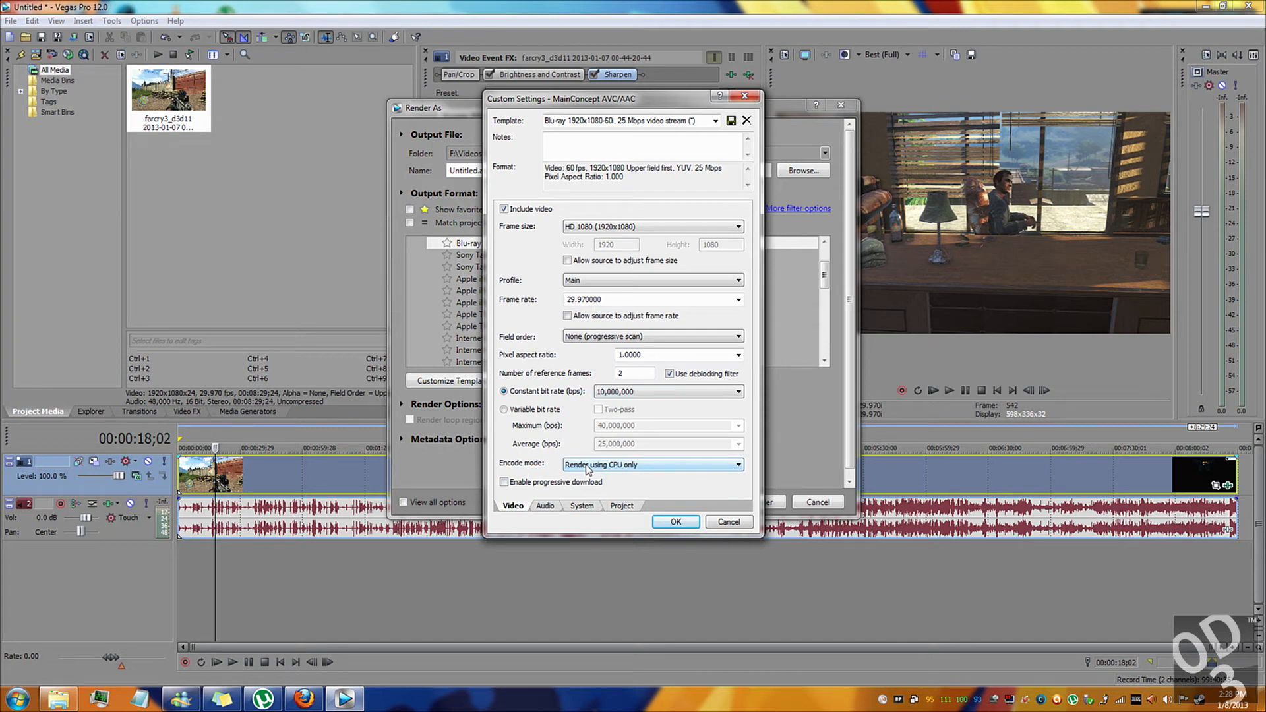
{"action": "left_click", "coordinate": [587, 469]}
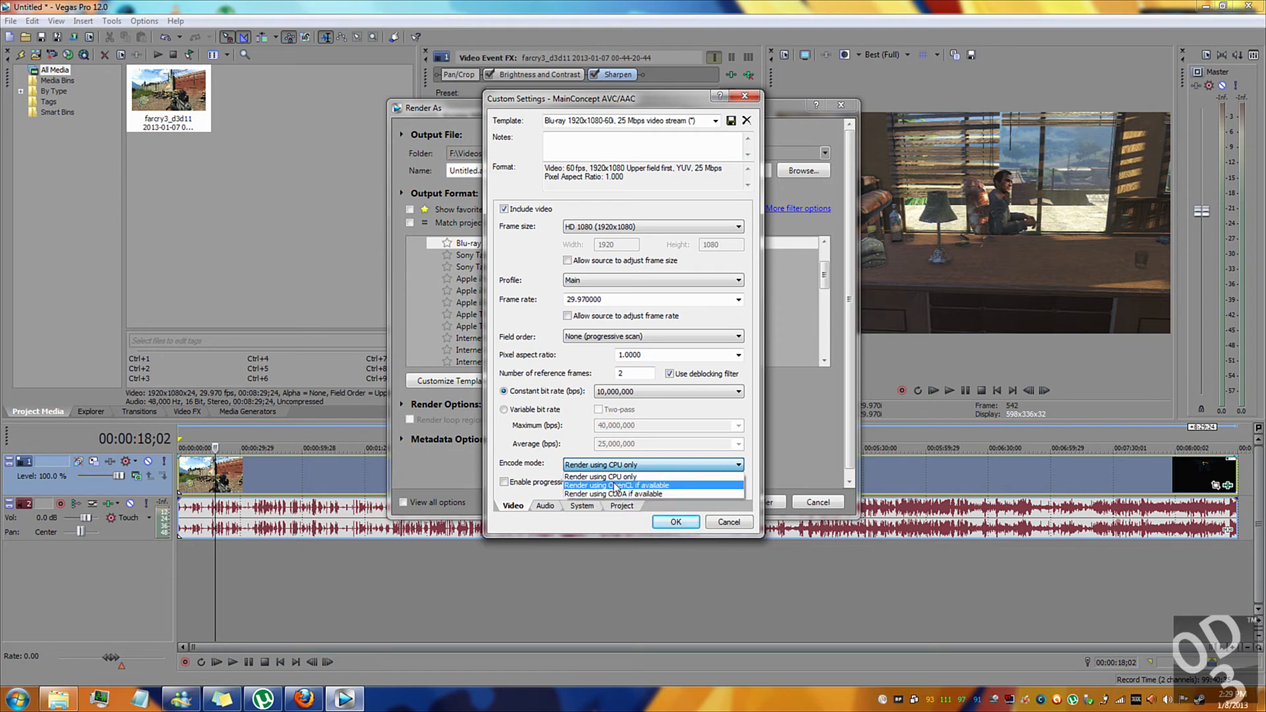
{"action": "left_click", "coordinate": [588, 462]}
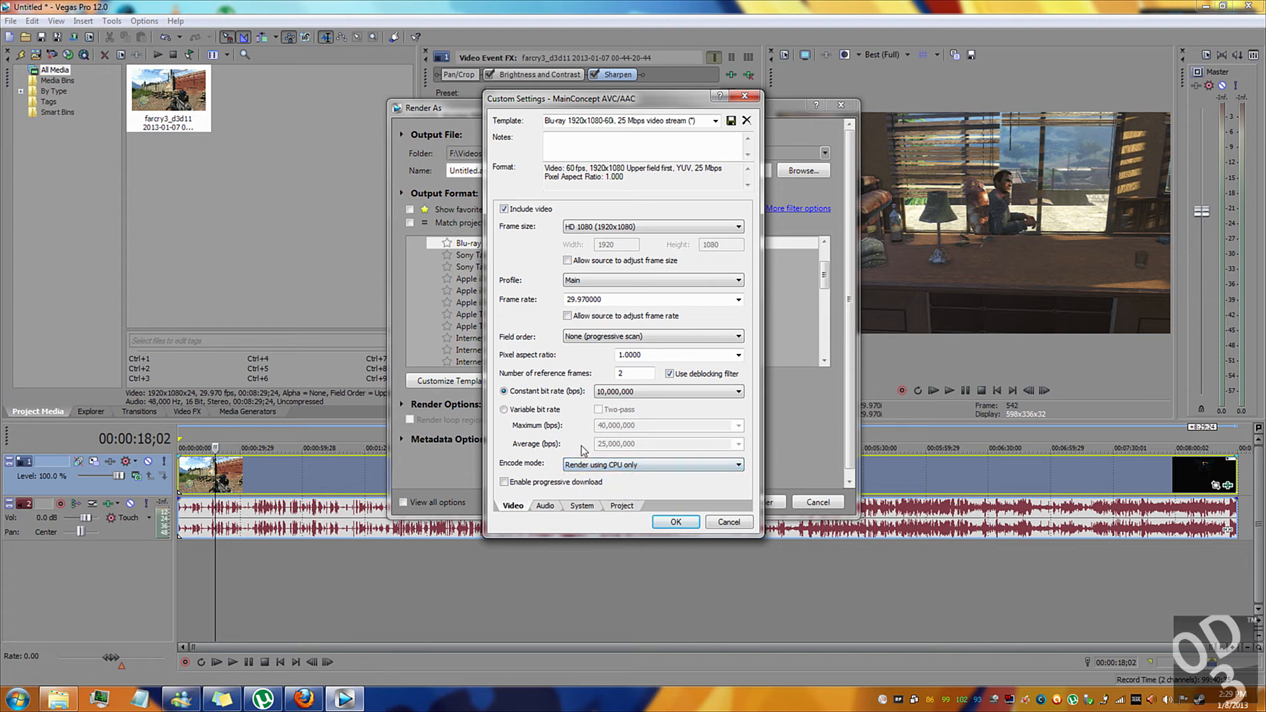
Set the render template's system format to MP4 file format (.mp4).
{"action": "left_click", "coordinate": [546, 506]}
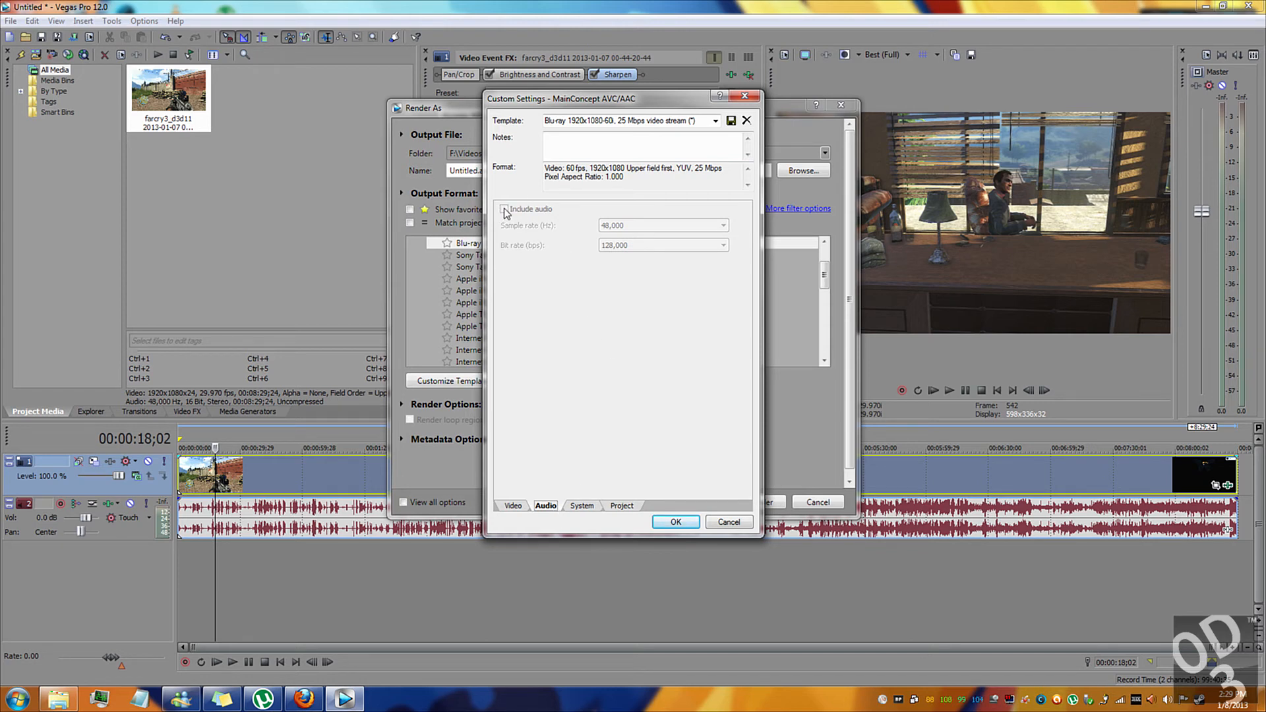
{"action": "left_click", "coordinate": [584, 505]}
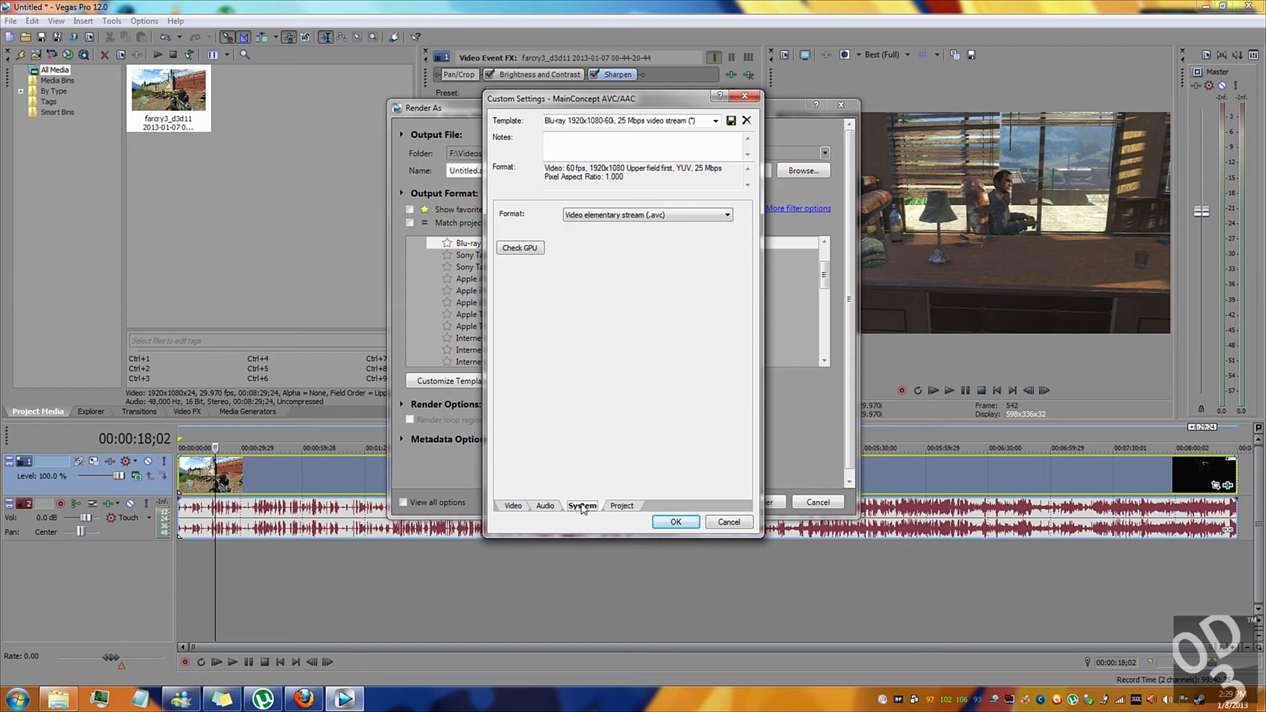
{"action": "left_click", "coordinate": [614, 216]}
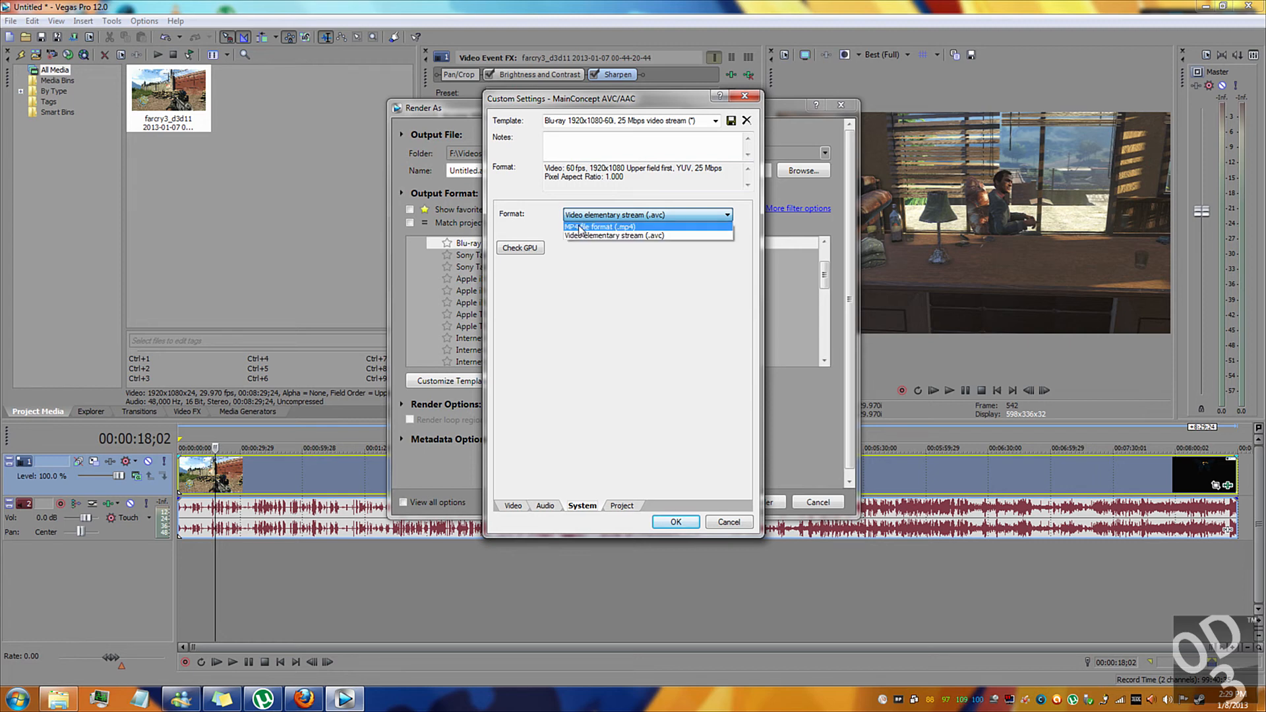
{"action": "left_click", "coordinate": [605, 228]}
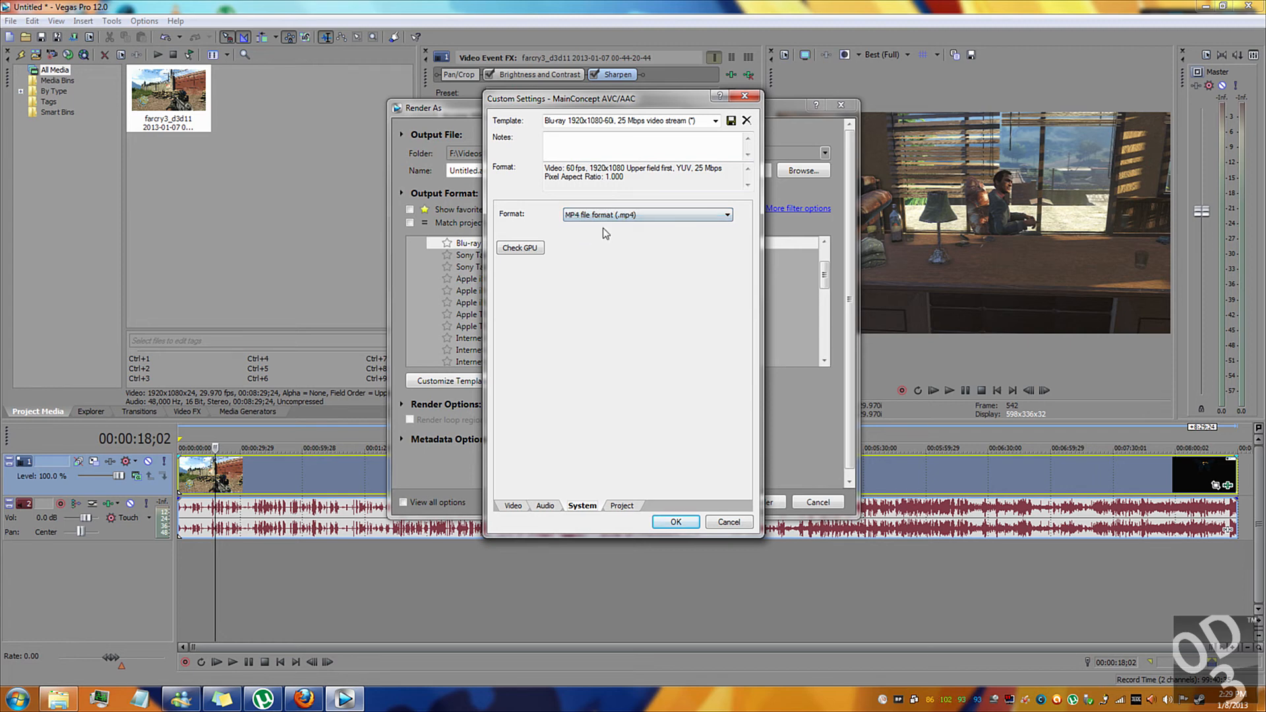
Include audio in the render template and set its bit rate to 192,000 bps.
{"action": "left_click", "coordinate": [539, 508]}
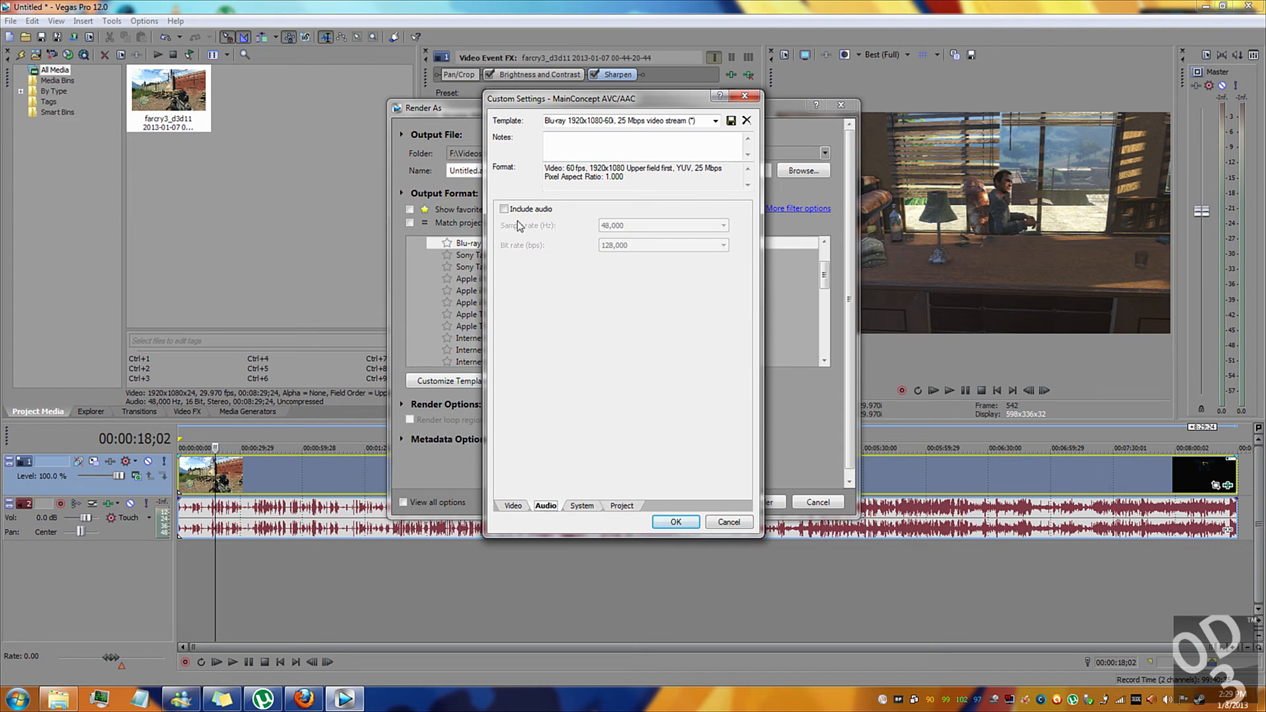
{"action": "left_click", "coordinate": [504, 210]}
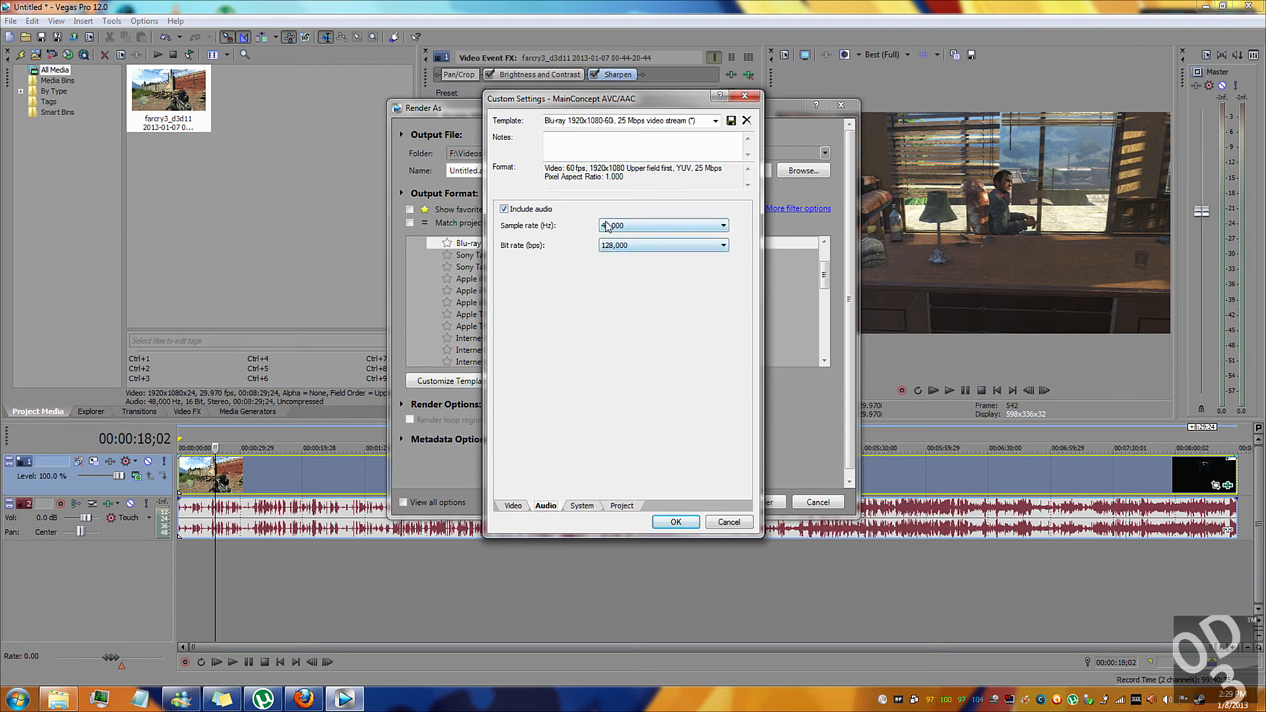
{"action": "left_click", "coordinate": [648, 249]}
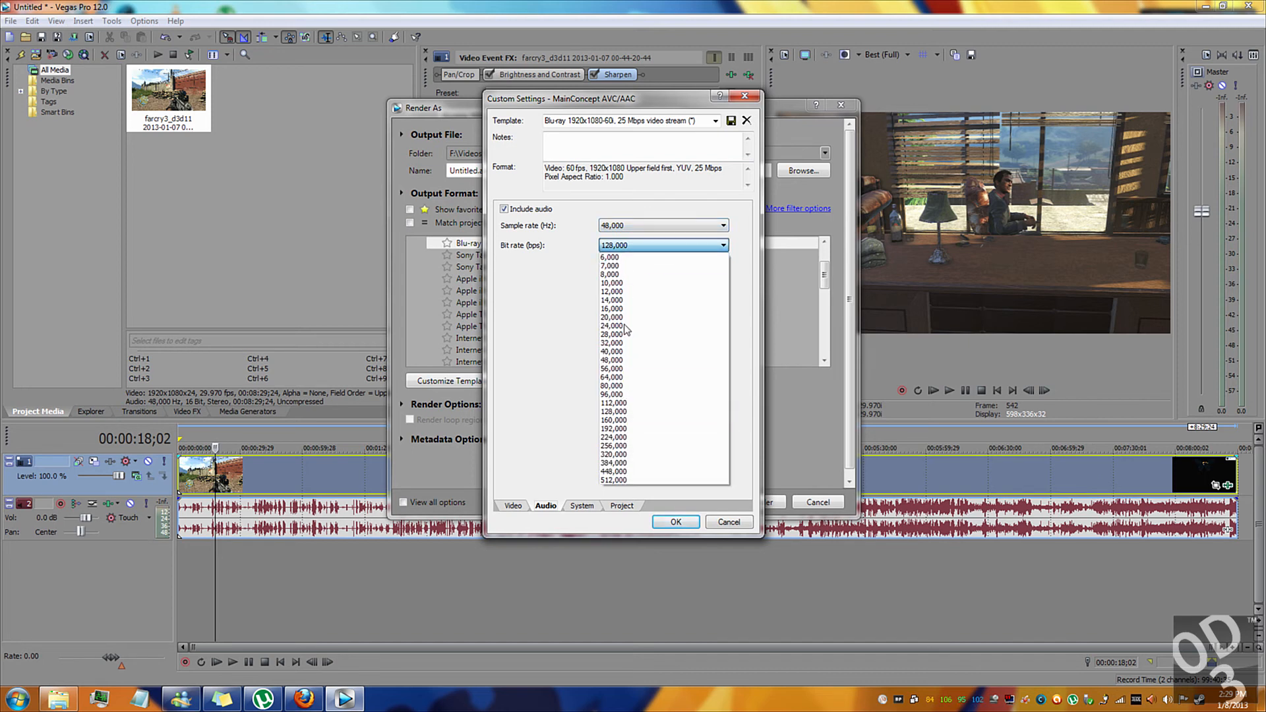
{"action": "left_click", "coordinate": [623, 425]}
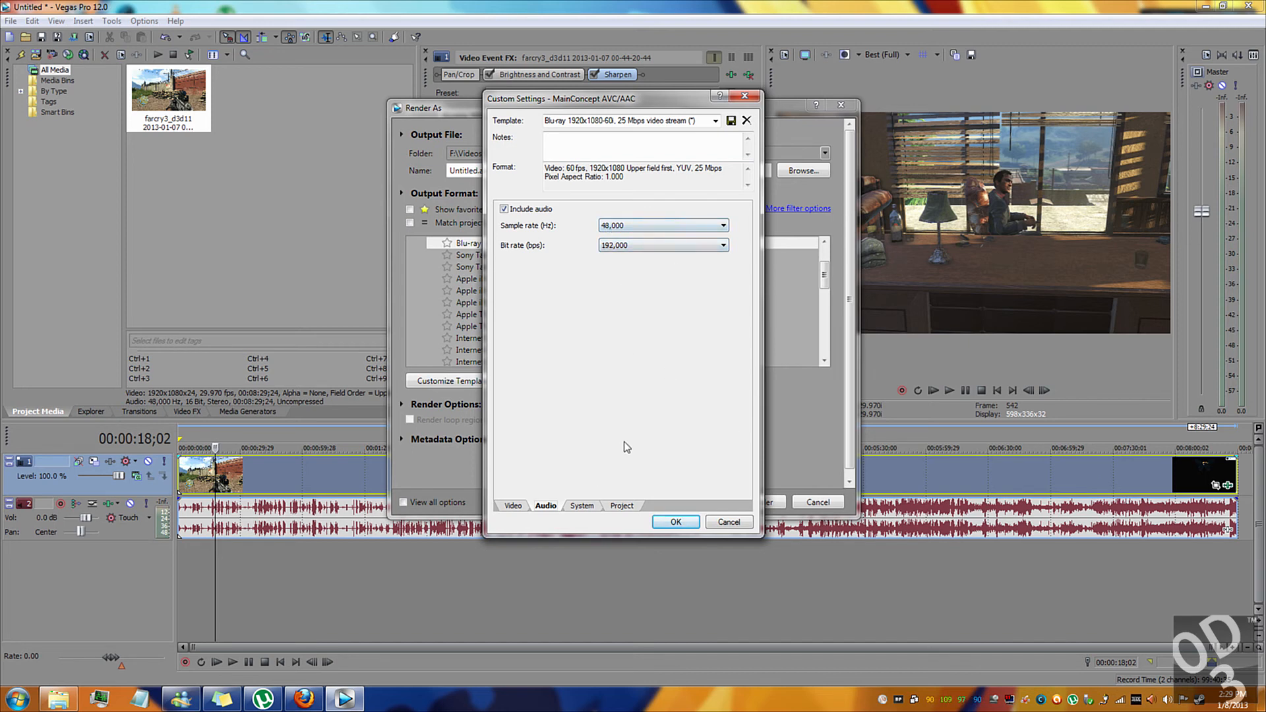
Set the template's video rendering quality to Best in the project settings.
{"action": "left_click", "coordinate": [620, 506]}
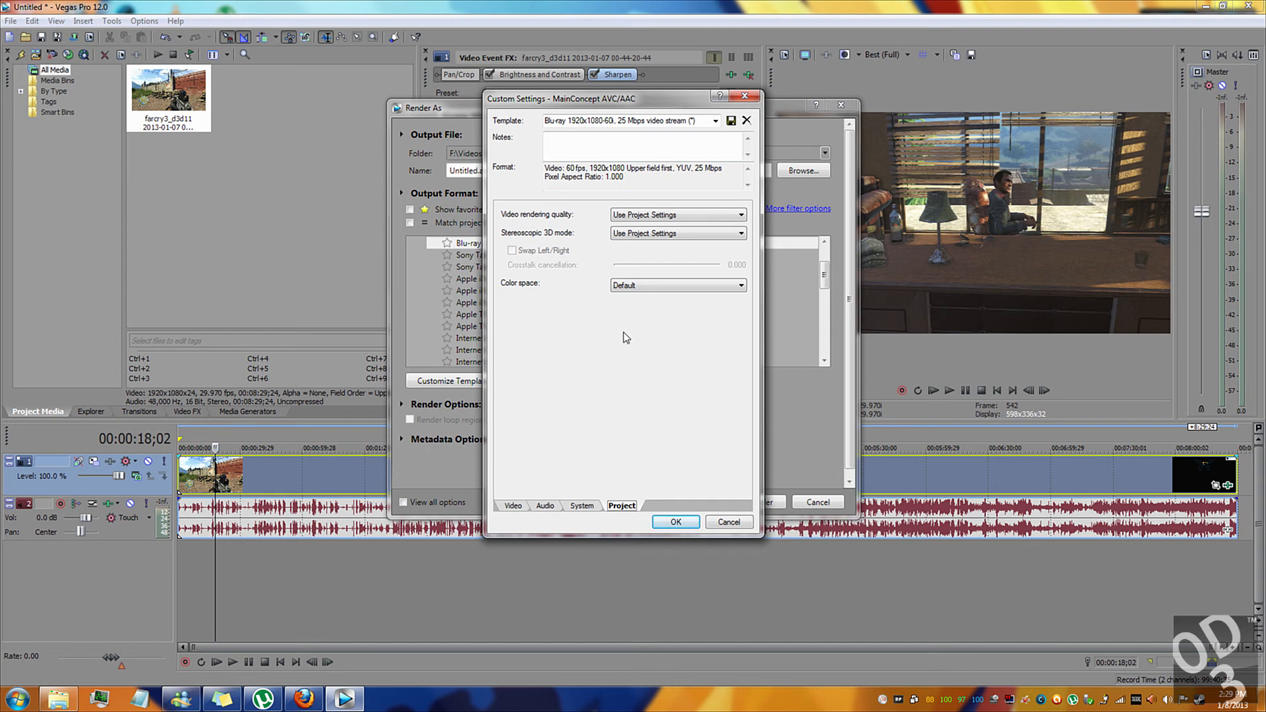
{"action": "left_click", "coordinate": [659, 215]}
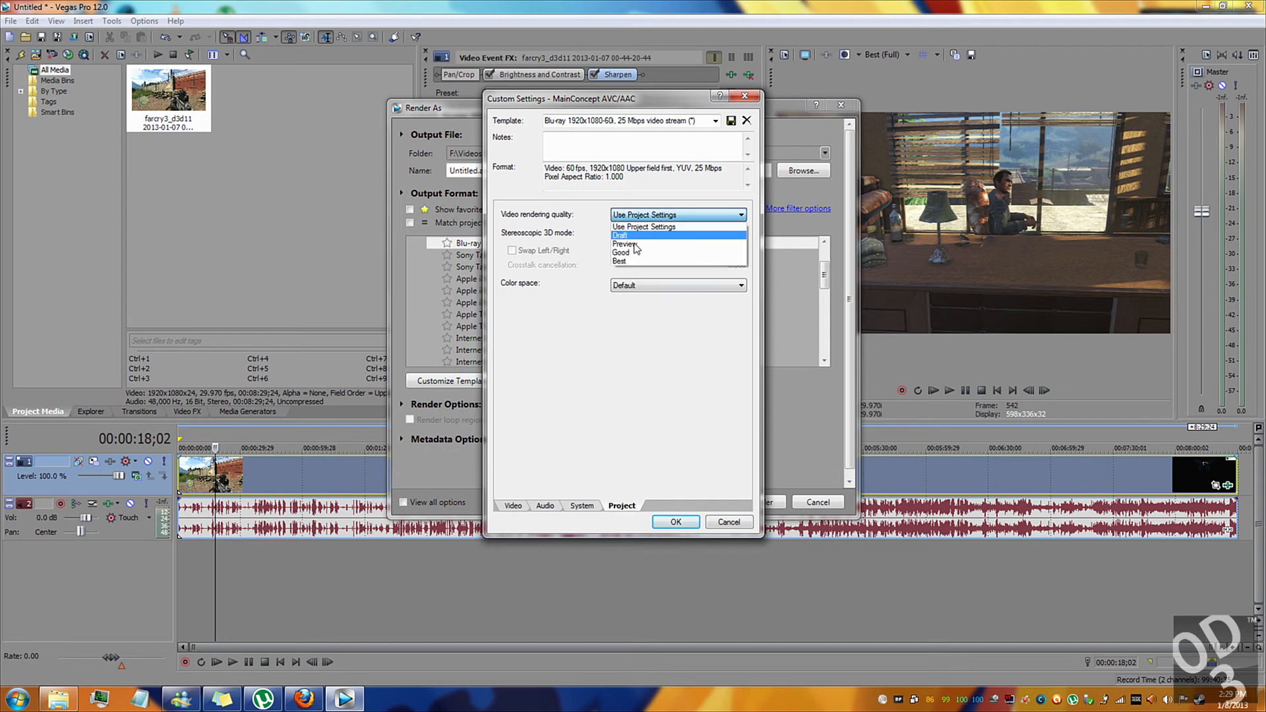
{"action": "left_click", "coordinate": [626, 263]}
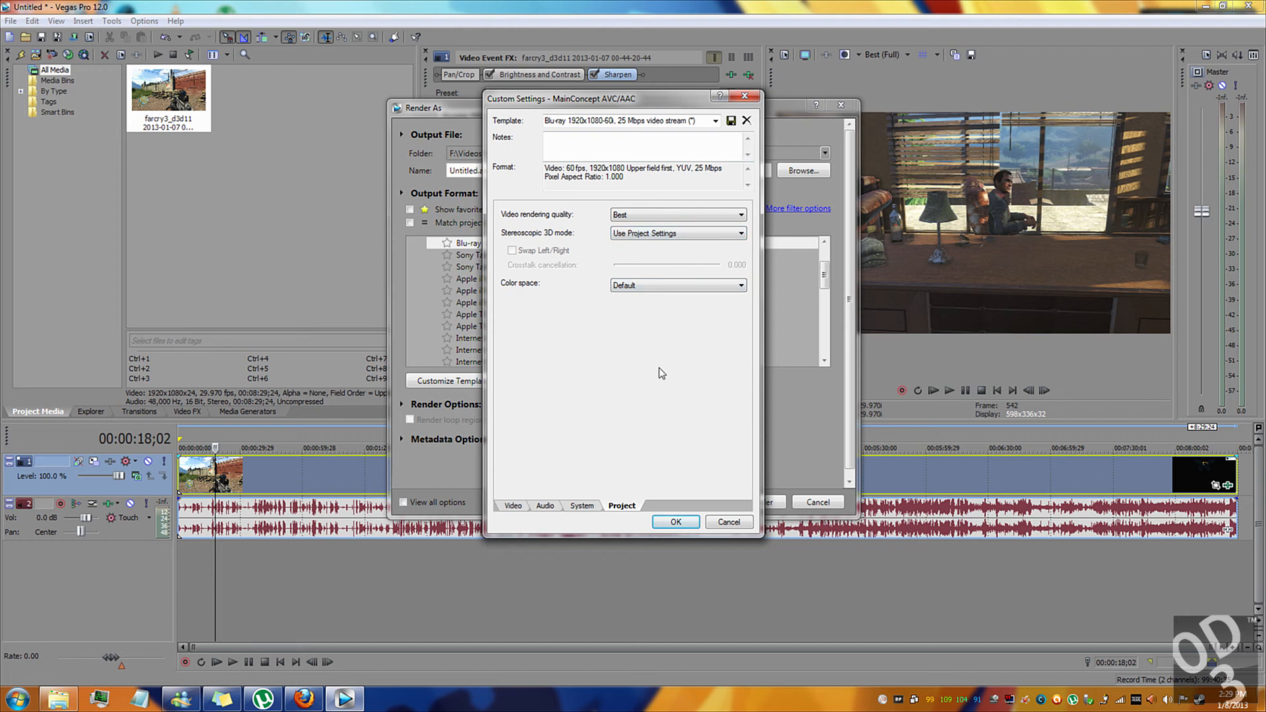
Save the customized render settings as a template named Youtube Best Rendering and accept the custom settings.
{"action": "left_click", "coordinate": [693, 121]}
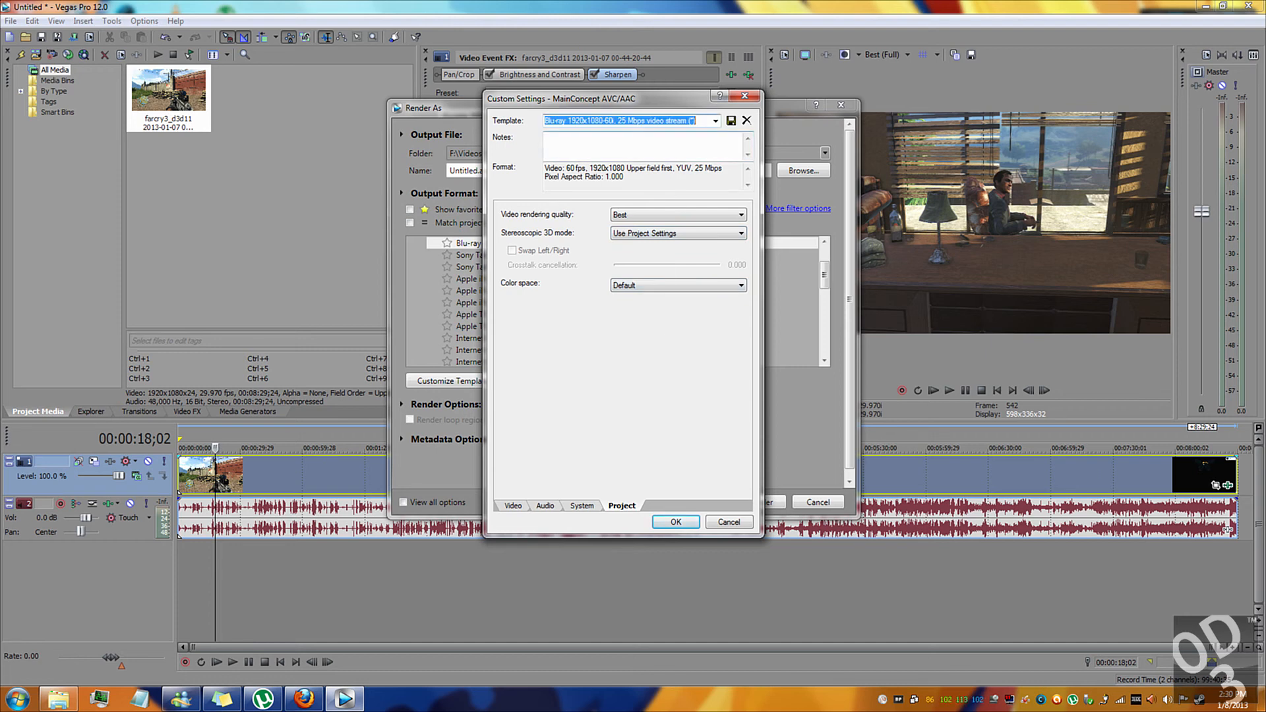
{"action": "type", "text": "Y"}
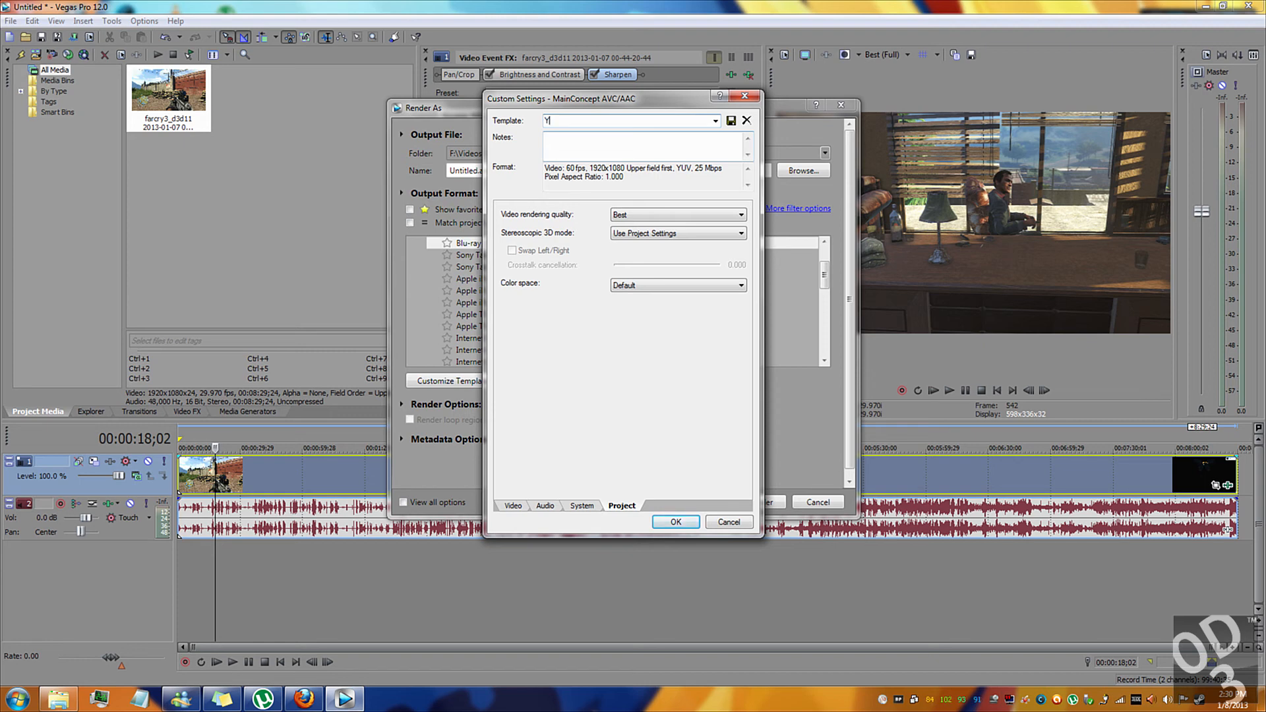
{"action": "type", "text": "outube Best Rendering"}
{"action": "left_click", "coordinate": [730, 122]}
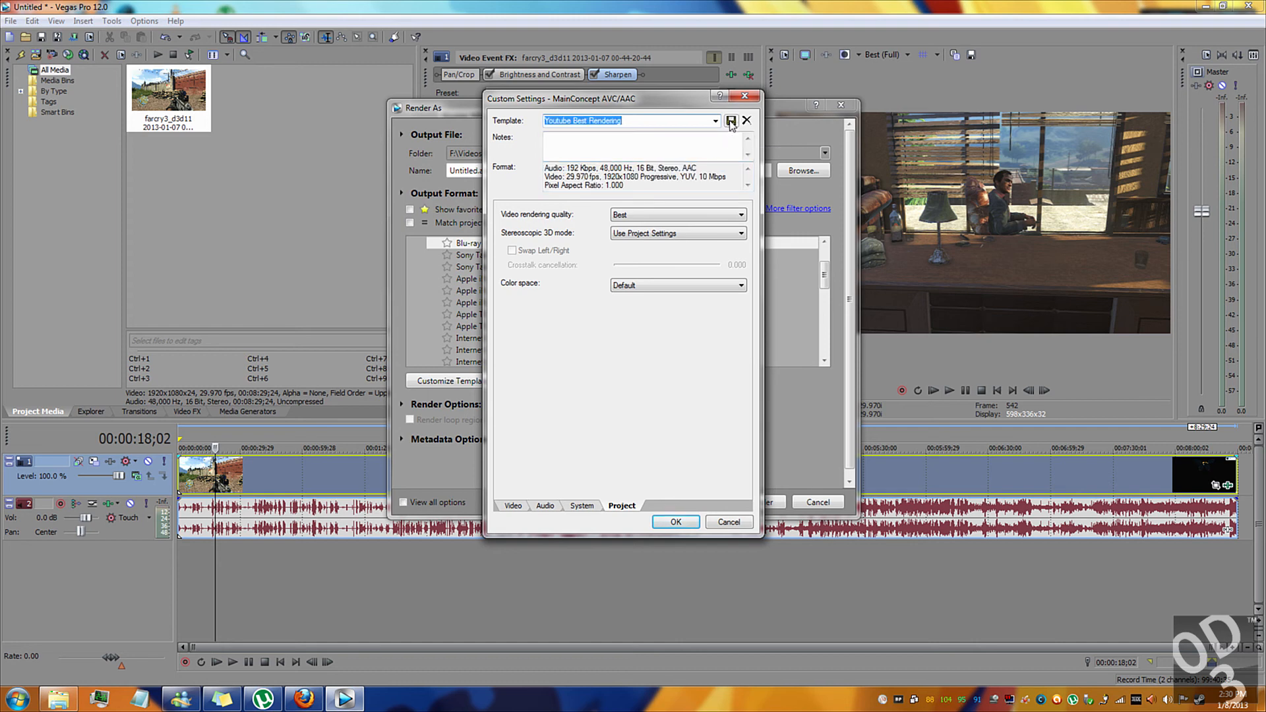
{"action": "left_click", "coordinate": [676, 522]}
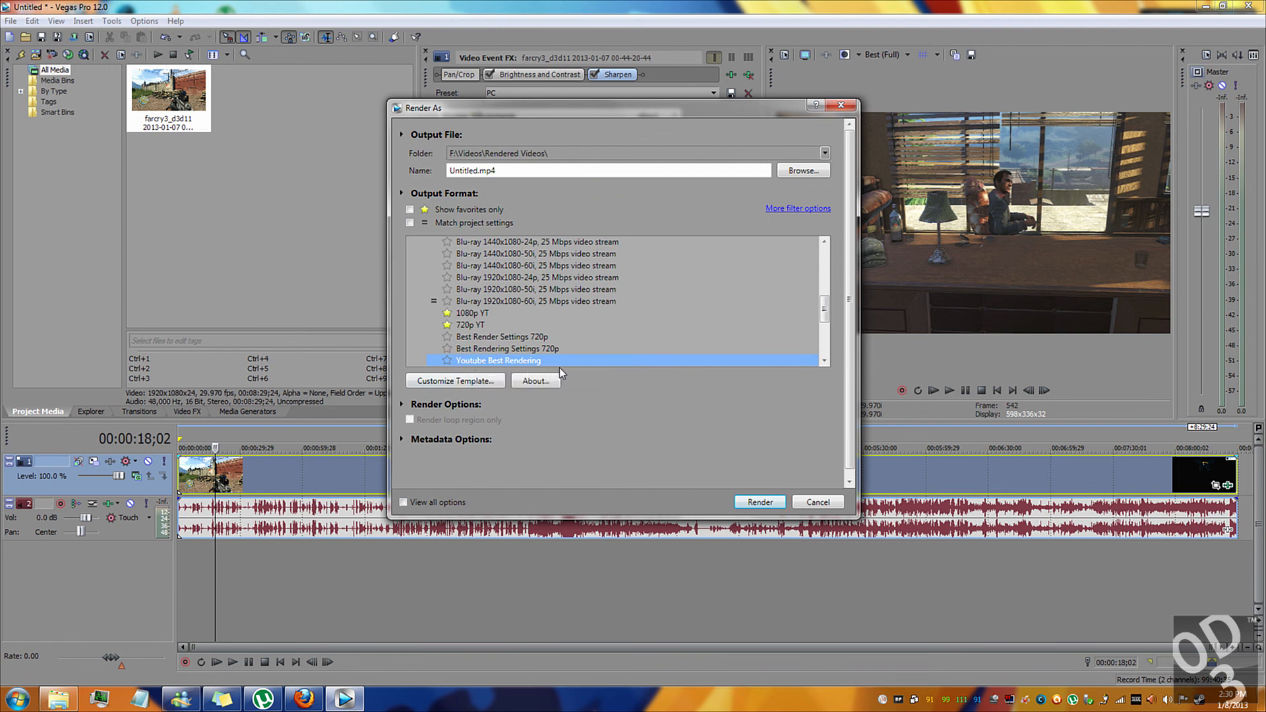
Mark the Youtube Best Rendering template as a favorite and briefly filter the format list to favorites only.
{"action": "left_click", "coordinate": [448, 361]}
{"action": "left_click", "coordinate": [410, 210]}
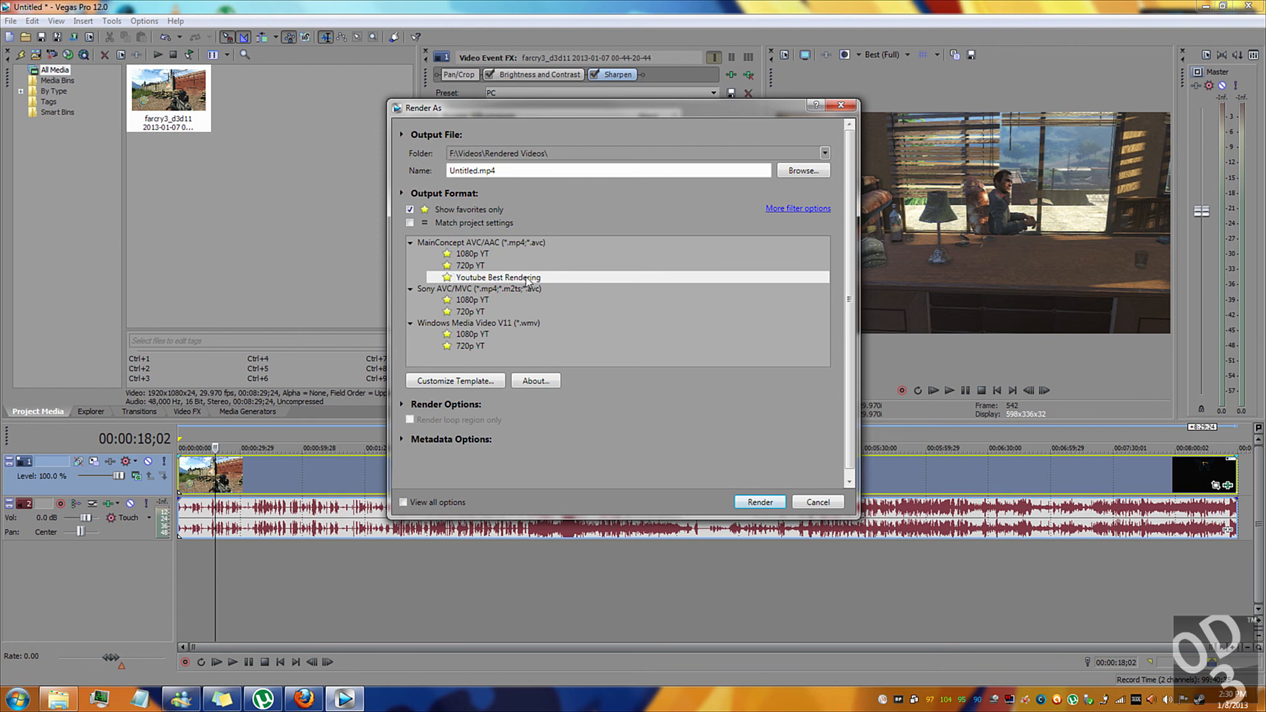
{"action": "key", "text": "space"}
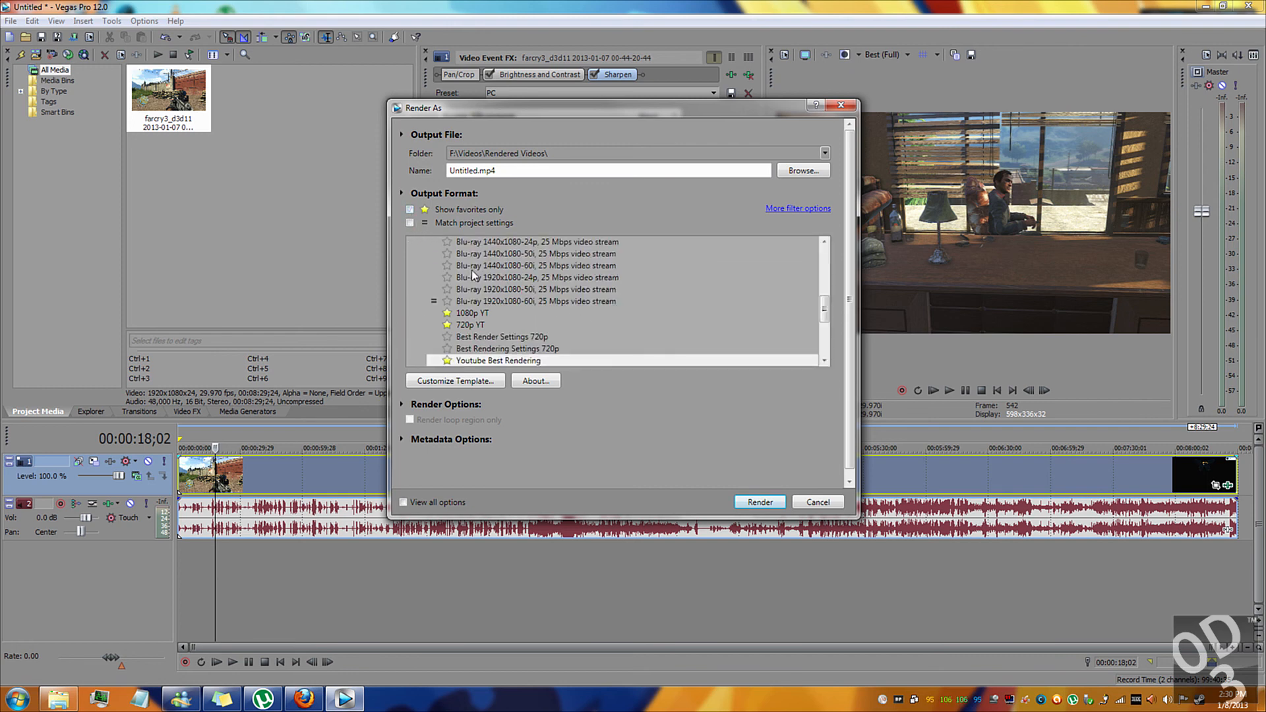
{"action": "mouse_move", "coordinate": [825, 313]}
{"action": "left_mouse_down"}
{"action": "mouse_move", "coordinate": [824, 263]}
{"action": "mouse_move", "coordinate": [824, 335]}
{"action": "left_mouse_up"}
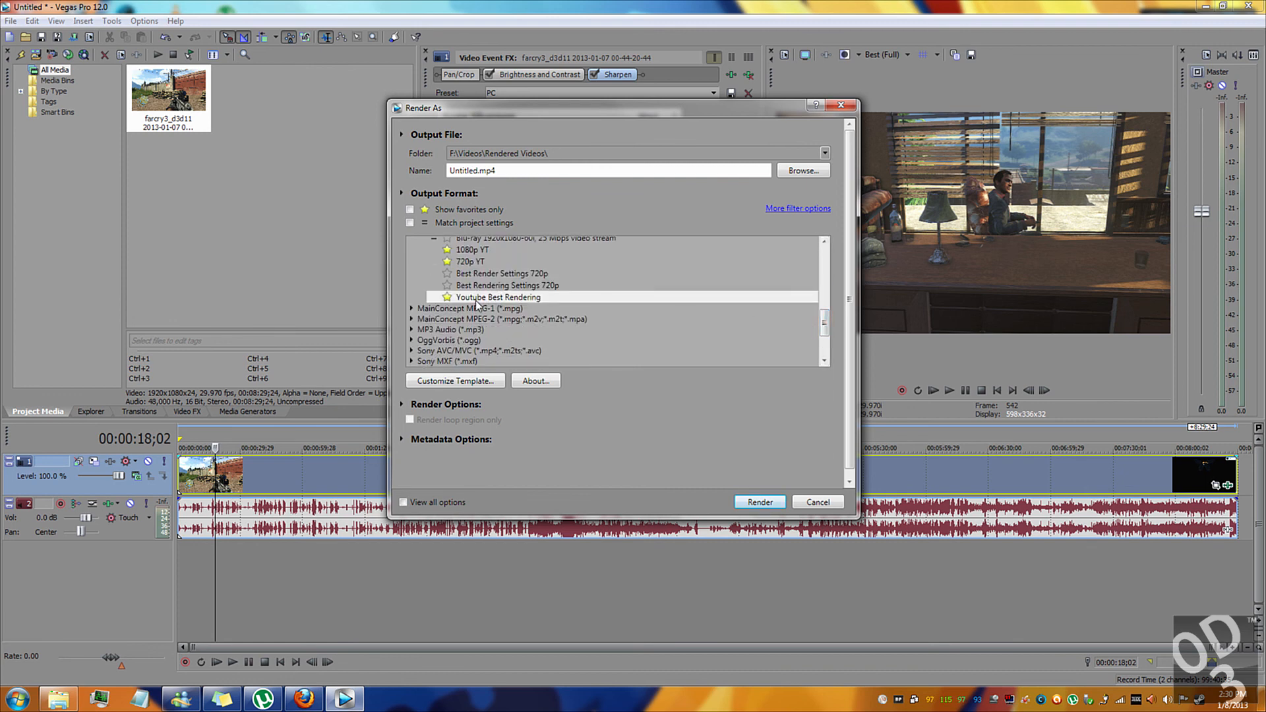
Start rendering Untitled.mp4 with the Youtube Best Rendering template and cancel the render.
{"action": "left_click_drag", "start_coordinate": [495, 171], "coordinate": [439, 172]}
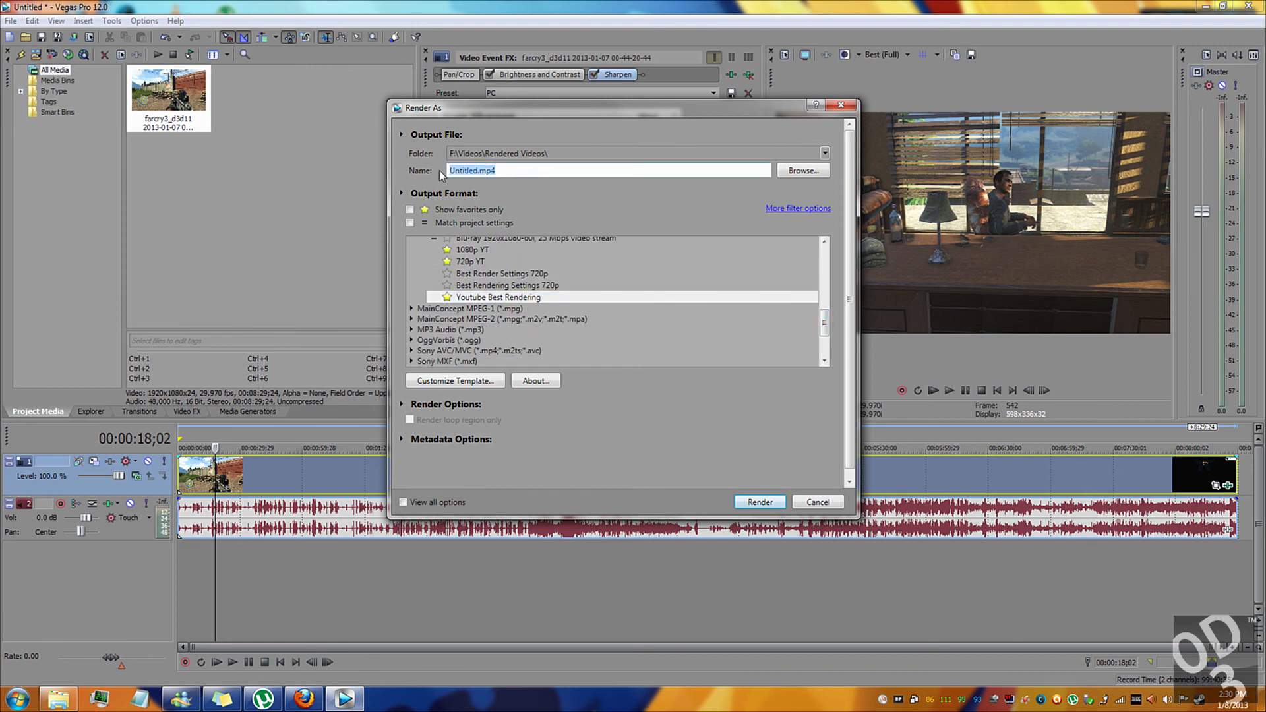
{"action": "left_click", "coordinate": [746, 503]}
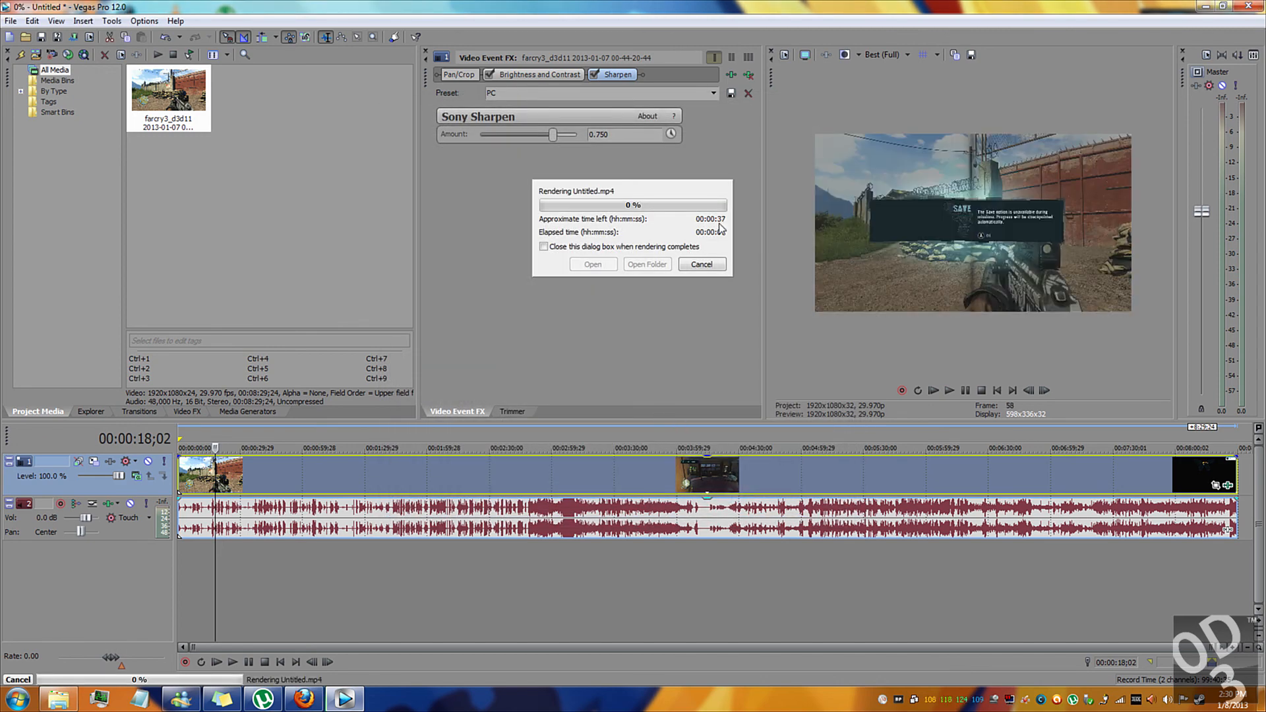
{"action": "left_click", "coordinate": [701, 264]}
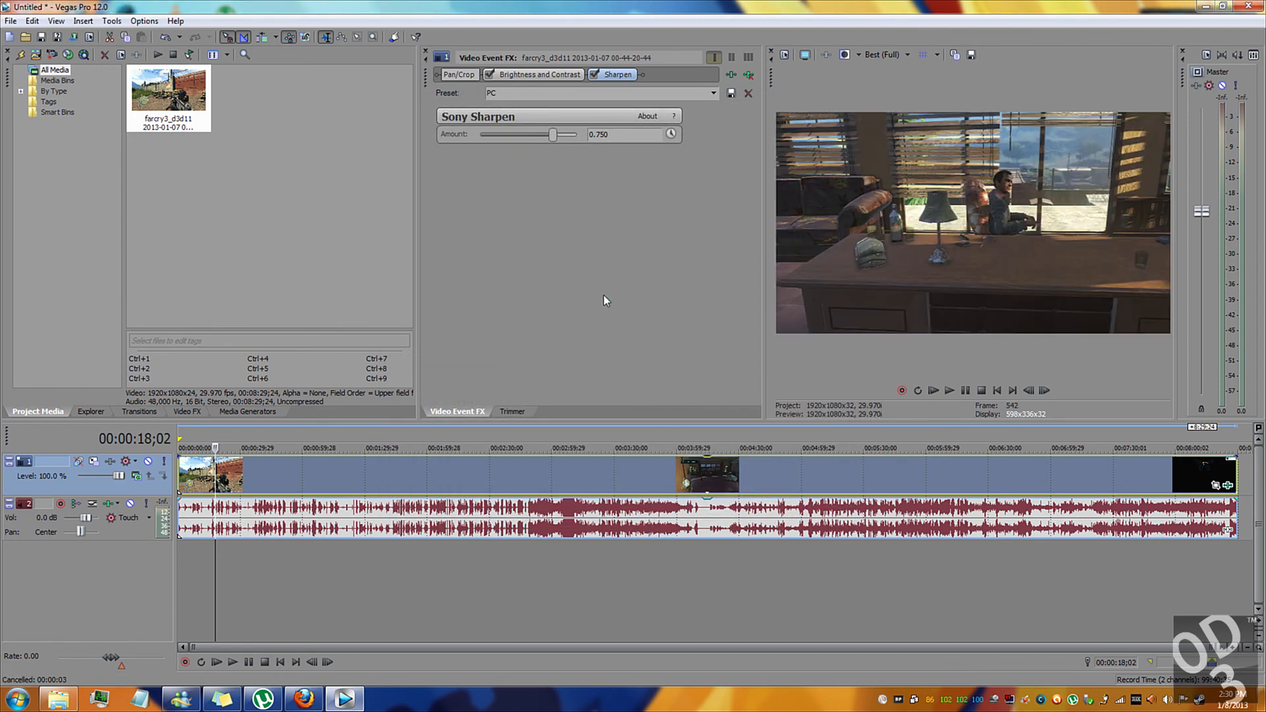